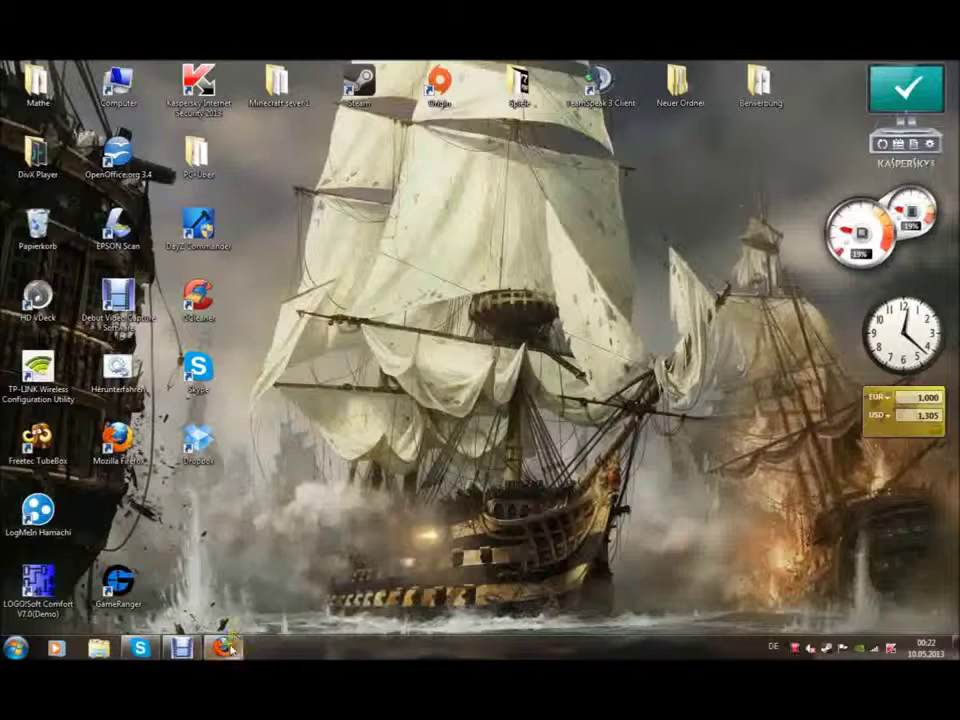
View the Republic at War downloads page on moddb.com in Firefox, minimise it, and open the desktop folder Neuer Ordner
{"action": "left_click", "coordinate": [224, 647]}
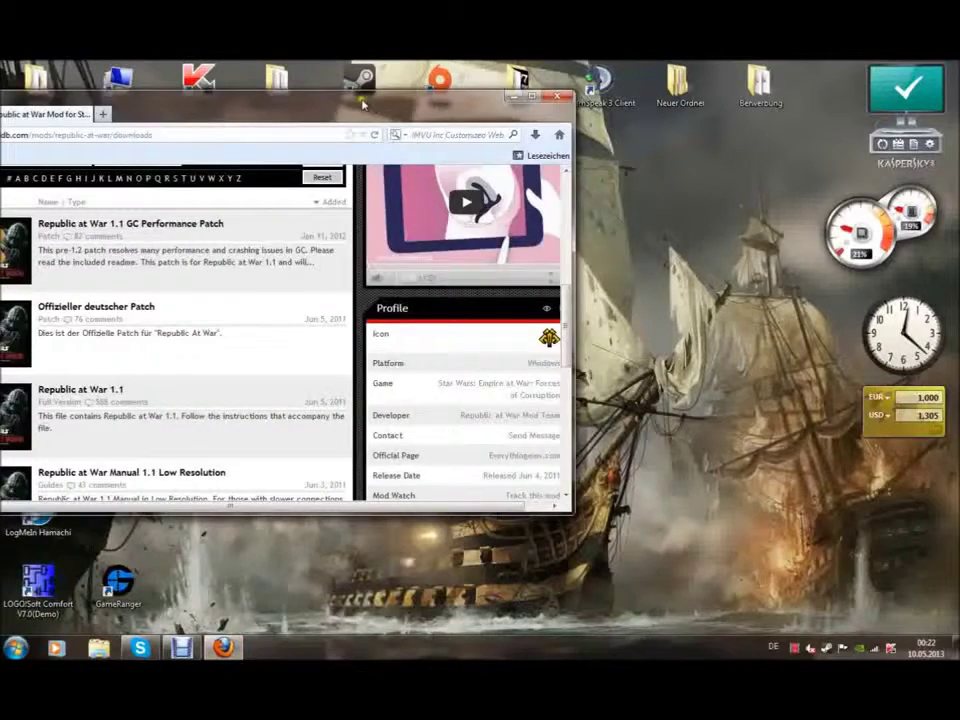
{"action": "left_click_drag", "start_coordinate": [363, 103], "coordinate": [588, 113]}
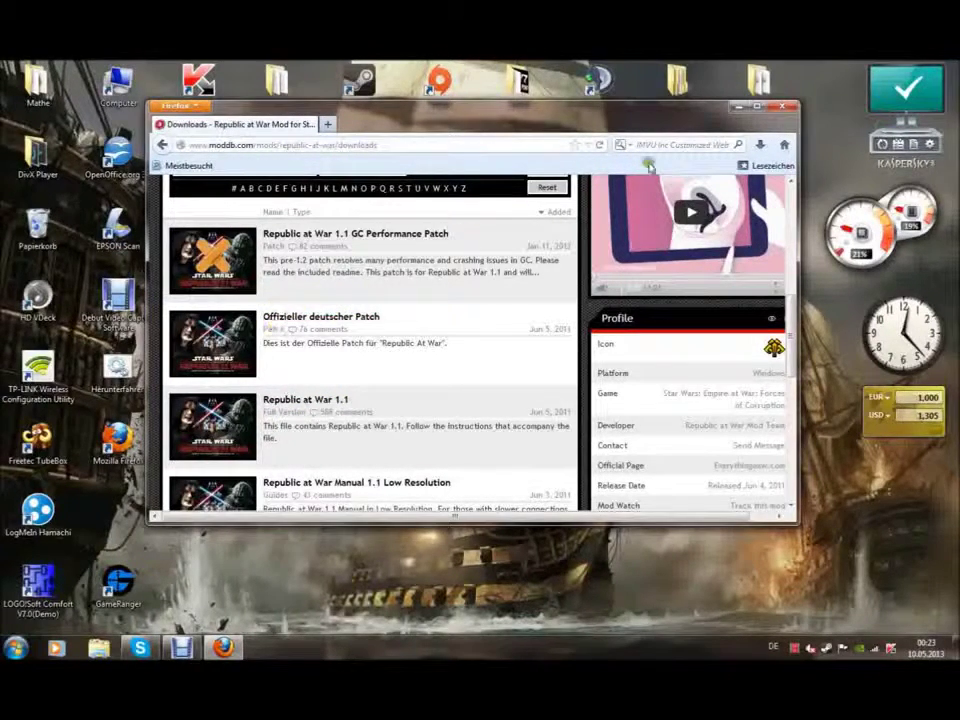
{"action": "left_click", "coordinate": [737, 107]}
{"action": "double_click", "coordinate": [677, 85]}
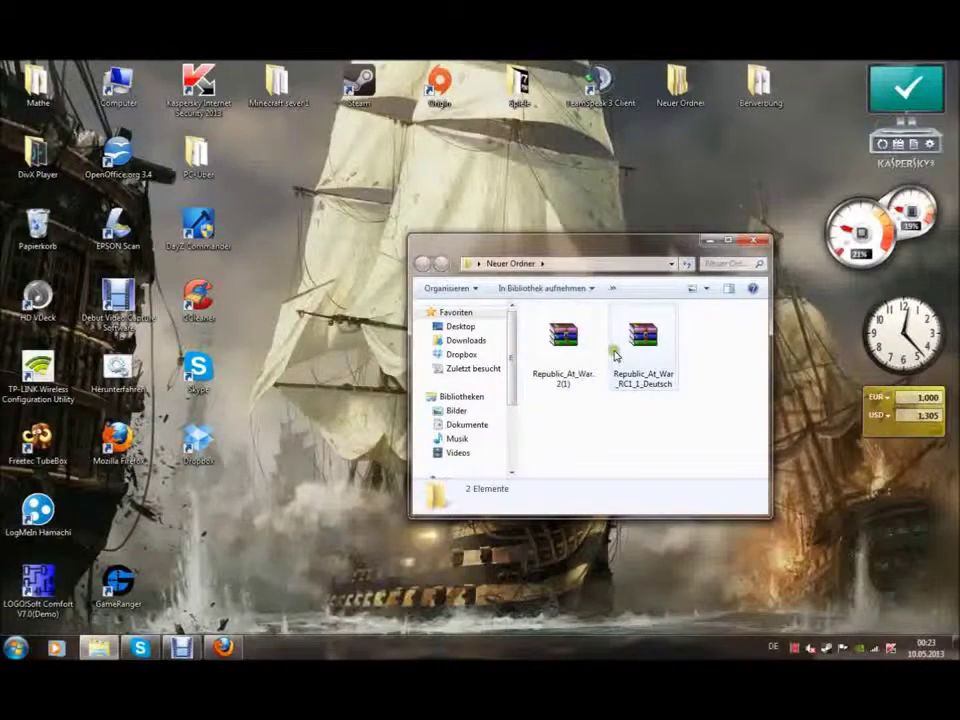
Open the Steam folder under Program Files (x86) on drive C in a new Explorer window
{"action": "left_click", "coordinate": [22, 650]}
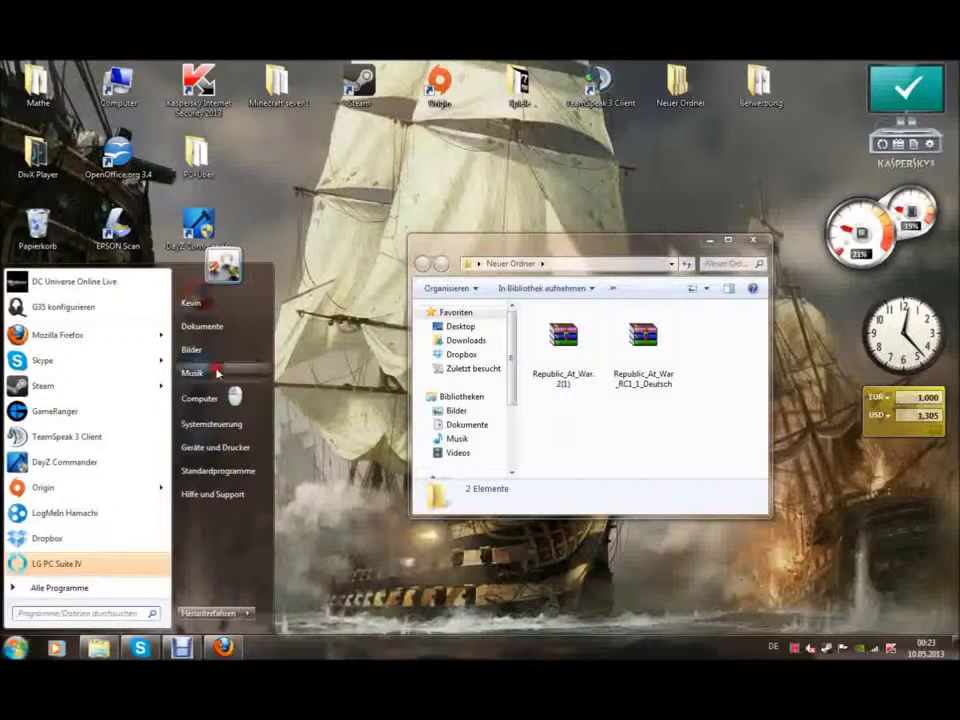
{"action": "left_click", "coordinate": [222, 398]}
{"action": "double_click", "coordinate": [572, 352]}
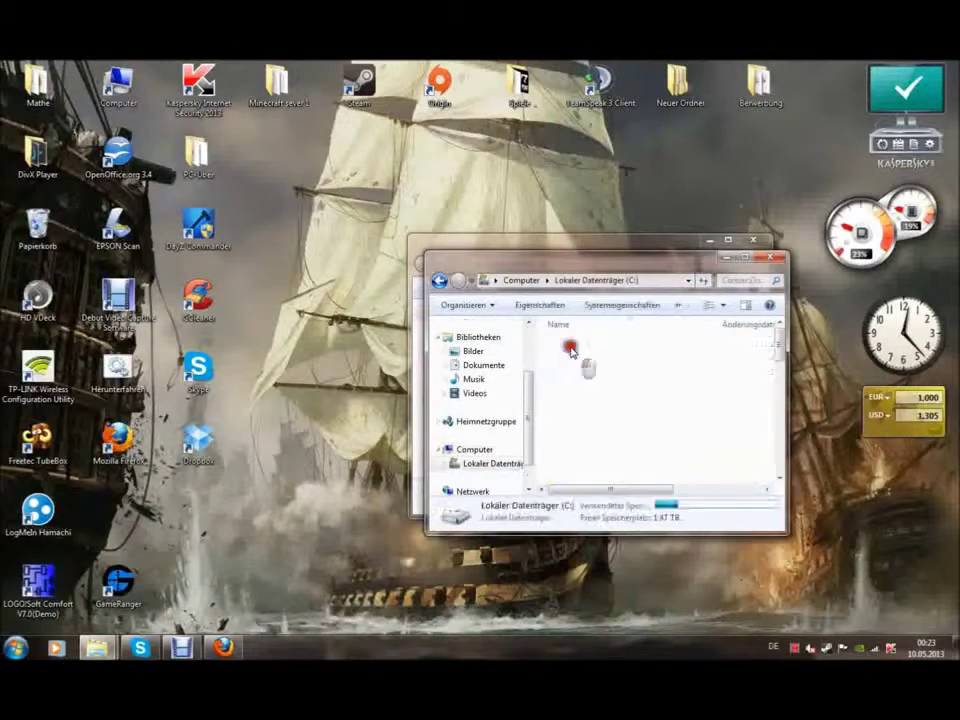
{"action": "scroll", "coordinate": [608, 393], "scroll_direction": "down", "scroll_amount": 2}
{"action": "double_click", "coordinate": [606, 364]}
{"action": "scroll", "coordinate": [608, 410], "scroll_direction": "down", "scroll_amount": 3}
{"action": "scroll", "coordinate": [617, 432], "scroll_direction": "down", "scroll_amount": 10}
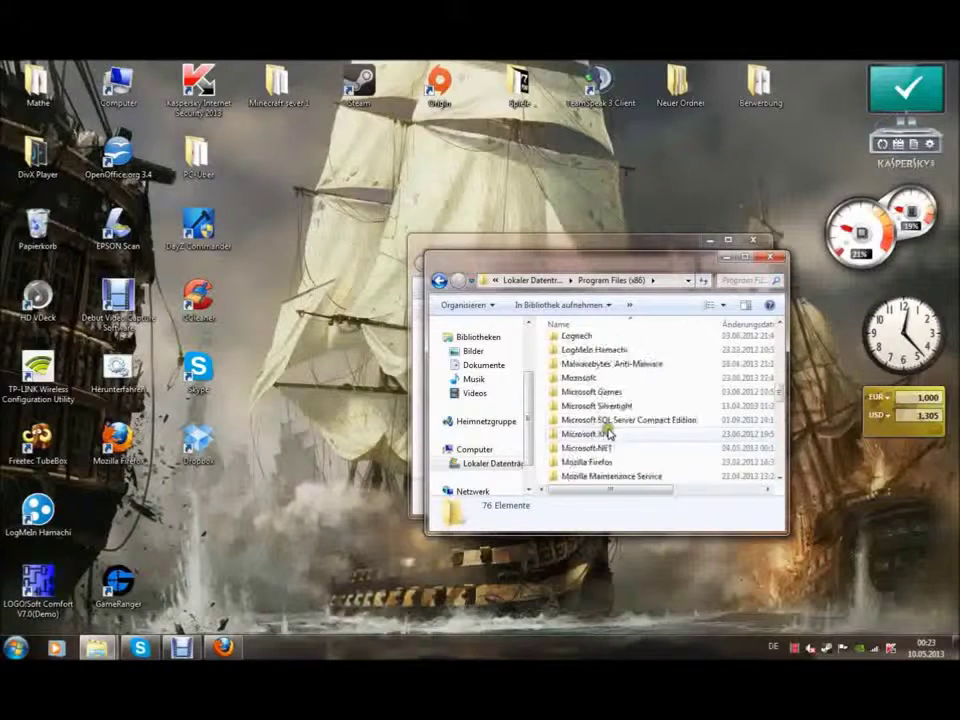
{"action": "scroll", "coordinate": [606, 434], "scroll_direction": "down", "scroll_amount": 1}
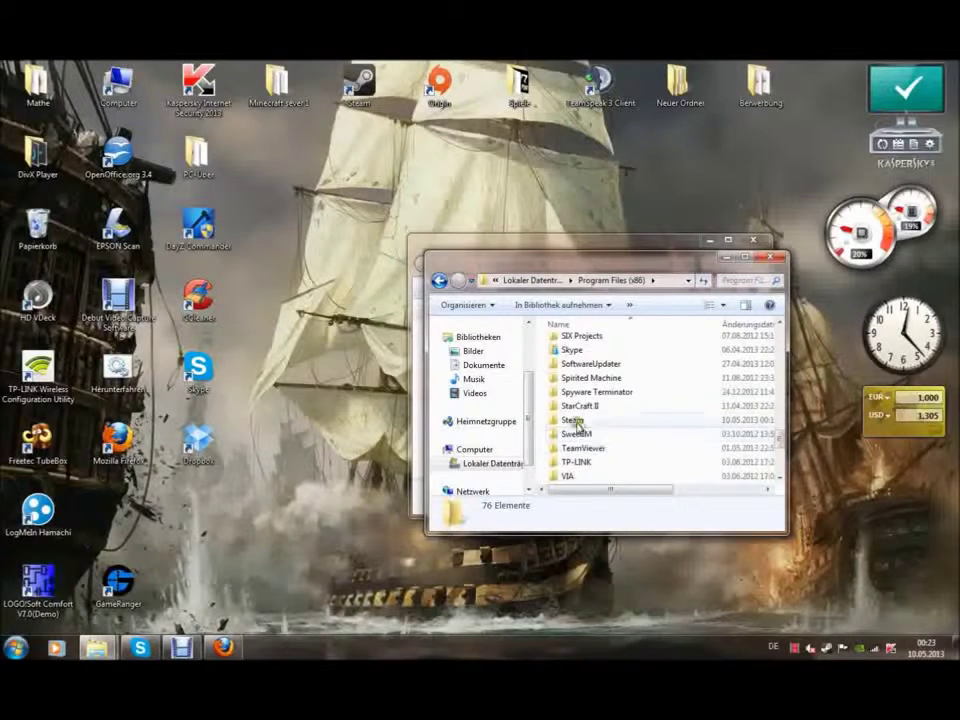
{"action": "double_click", "coordinate": [579, 429]}
Go from the Steam folder to SteamApps\common\Star Wars Empire at War\corruption
{"action": "scroll", "coordinate": [600, 425], "scroll_direction": "down", "scroll_amount": 5}
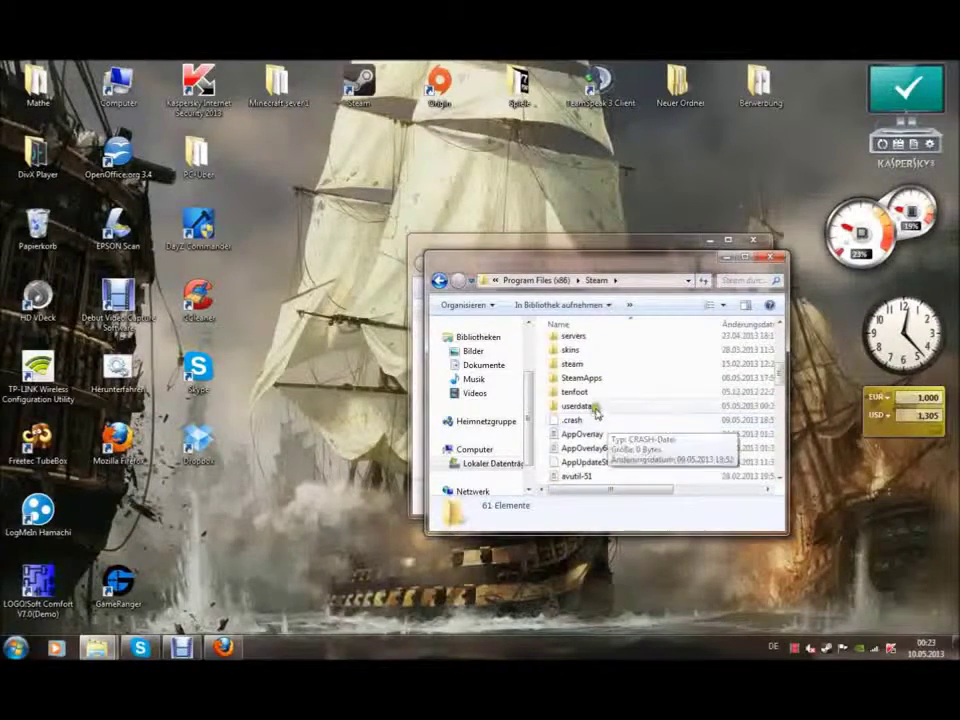
{"action": "double_click", "coordinate": [590, 378]}
{"action": "double_click", "coordinate": [590, 360]}
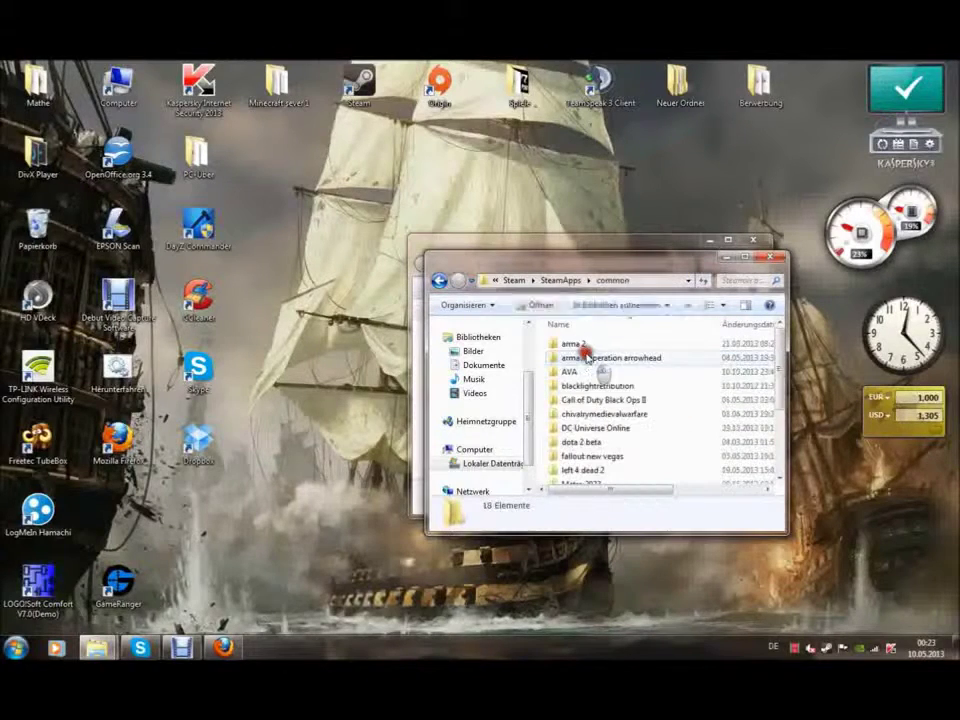
{"action": "scroll", "coordinate": [620, 410], "scroll_direction": "down", "scroll_amount": 3}
{"action": "double_click", "coordinate": [640, 434]}
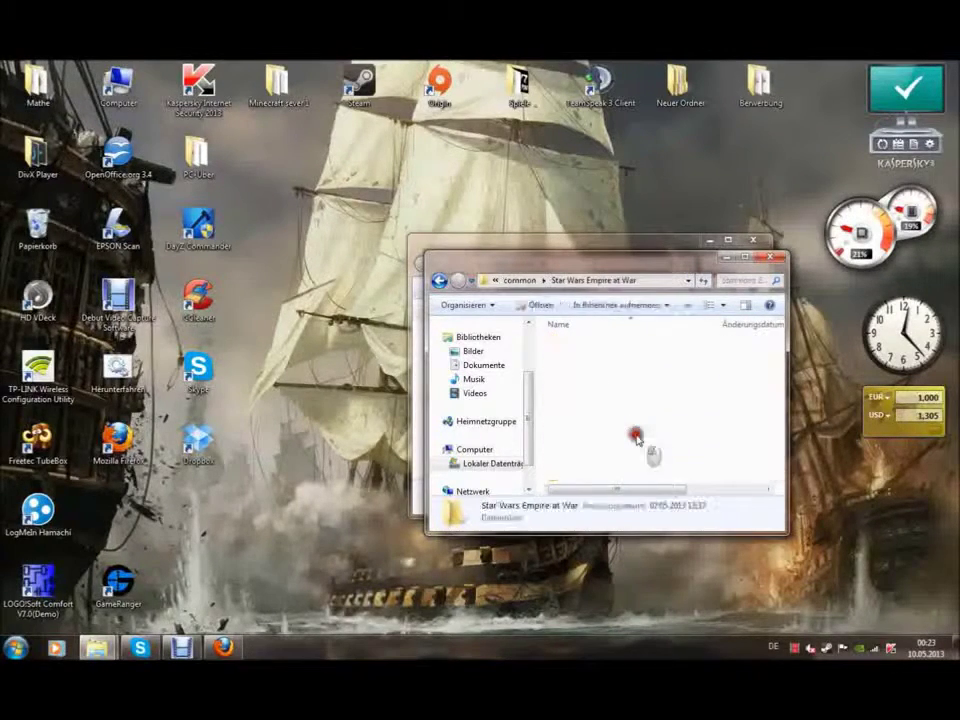
{"action": "double_click", "coordinate": [583, 347]}
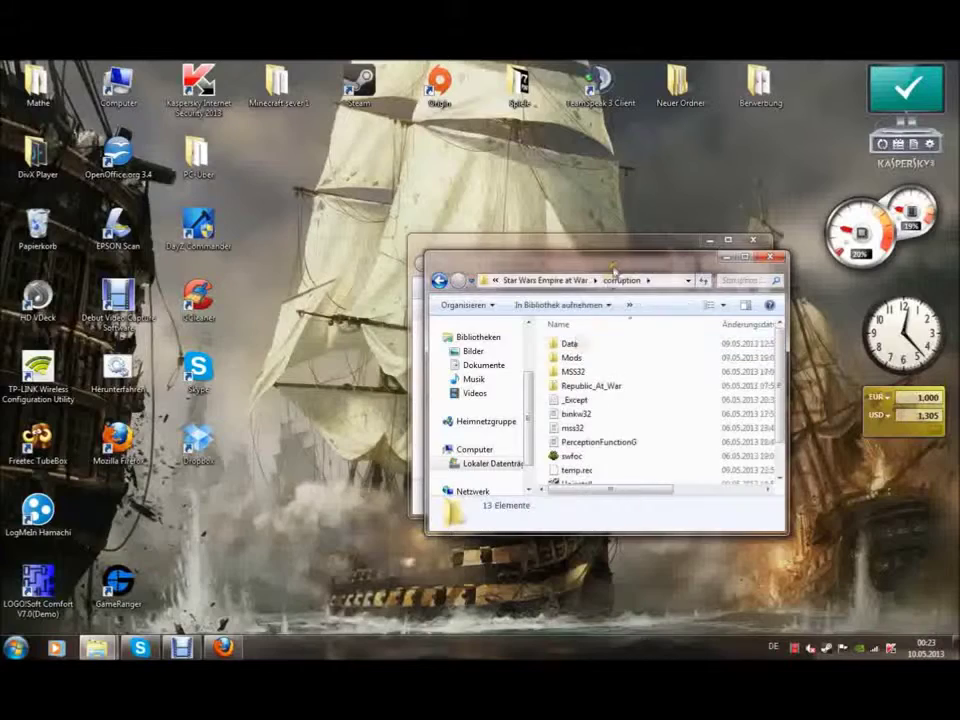
Arrange the corruption and Neuer Ordner windows side by side
{"action": "left_click_drag", "start_coordinate": [560, 258], "coordinate": [205, 326]}
{"action": "left_click", "coordinate": [511, 265]}
{"action": "left_click_drag", "start_coordinate": [511, 252], "coordinate": [581, 238]}
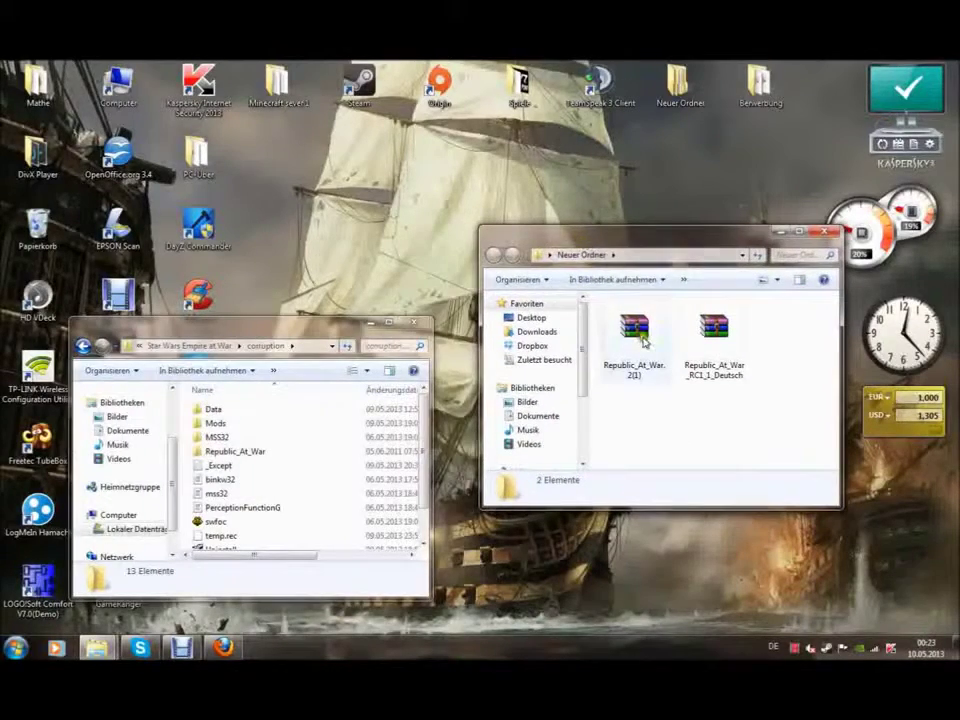
Open the Republic_At_War.2(1) archive, dismiss the licence reminder, and place the archive beside the corruption folder in place of Neuer Ordner
{"action": "double_click", "coordinate": [632, 328]}
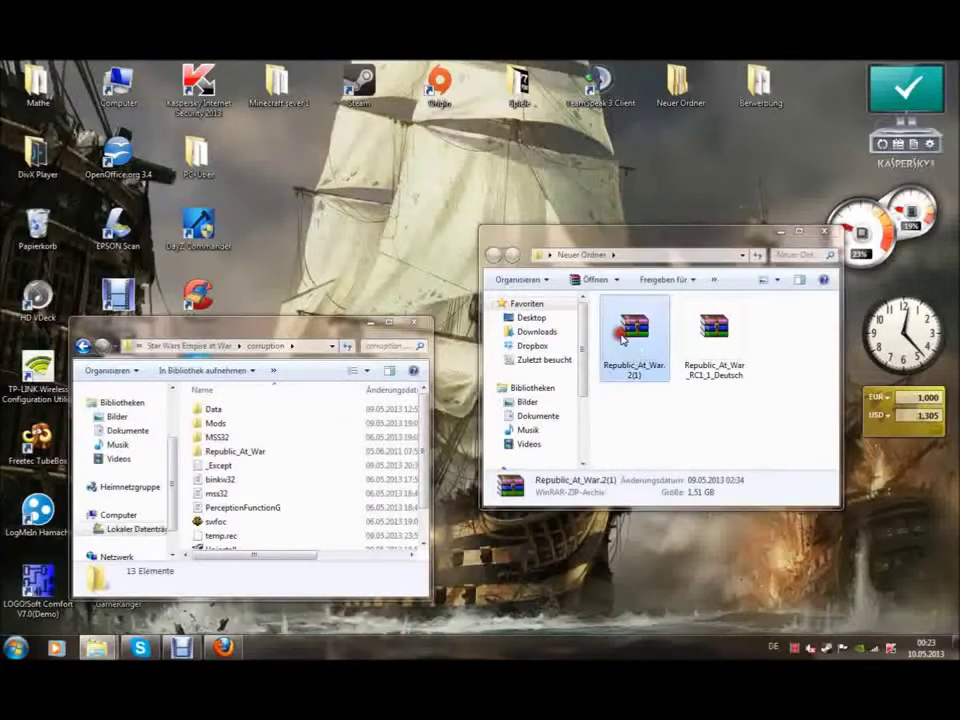
{"action": "left_click", "coordinate": [824, 231]}
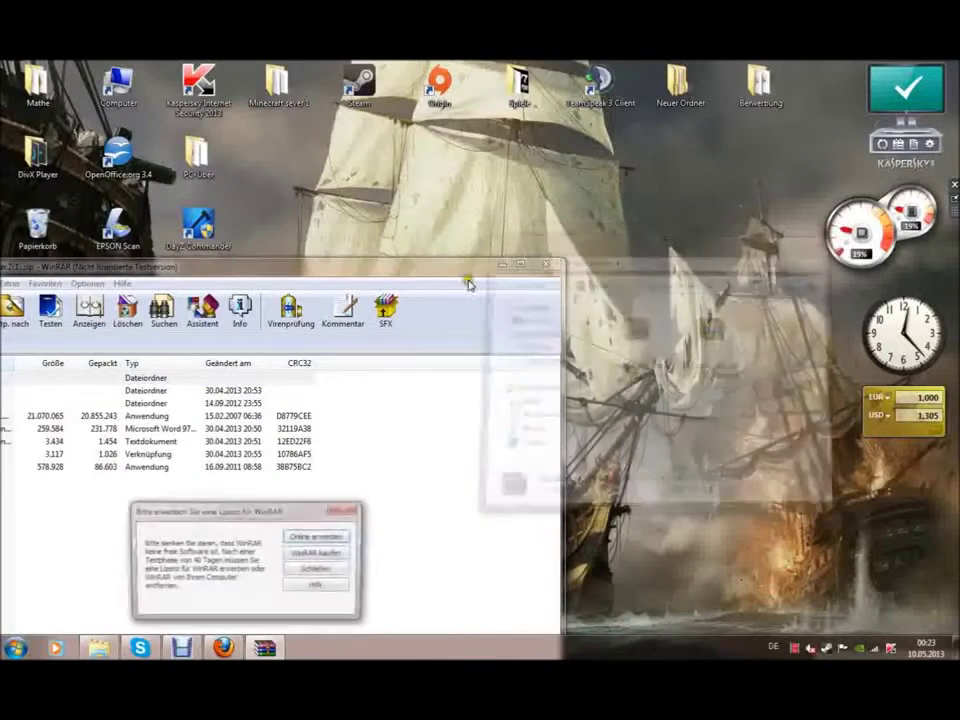
{"action": "left_click", "coordinate": [341, 508]}
{"action": "left_click_drag", "start_coordinate": [279, 274], "coordinate": [762, 177]}
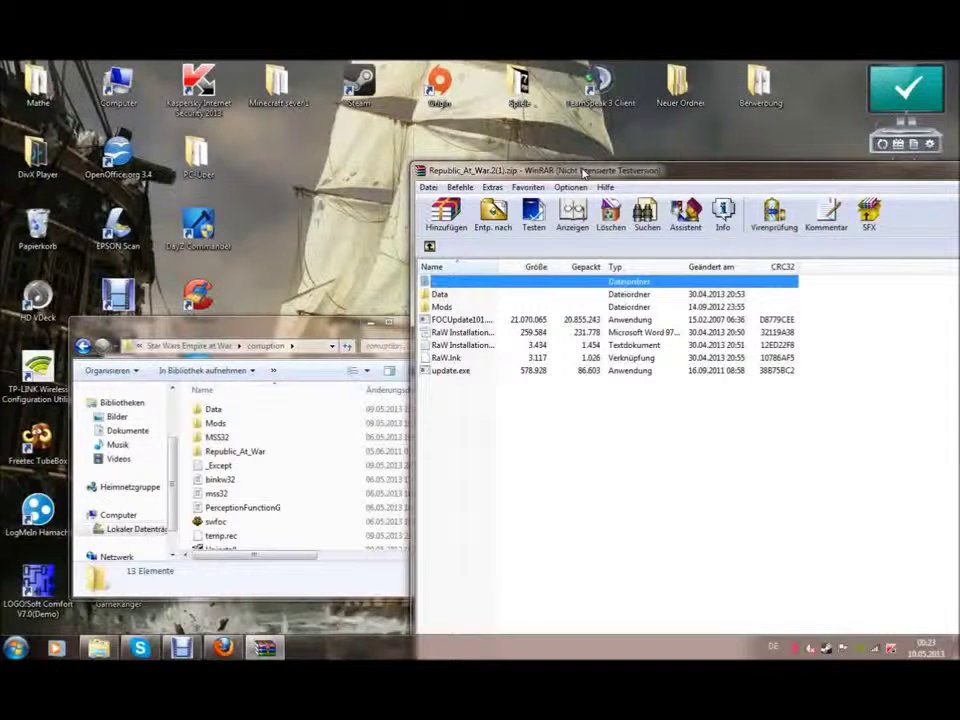
{"action": "left_click_drag", "start_coordinate": [285, 333], "coordinate": [229, 254]}
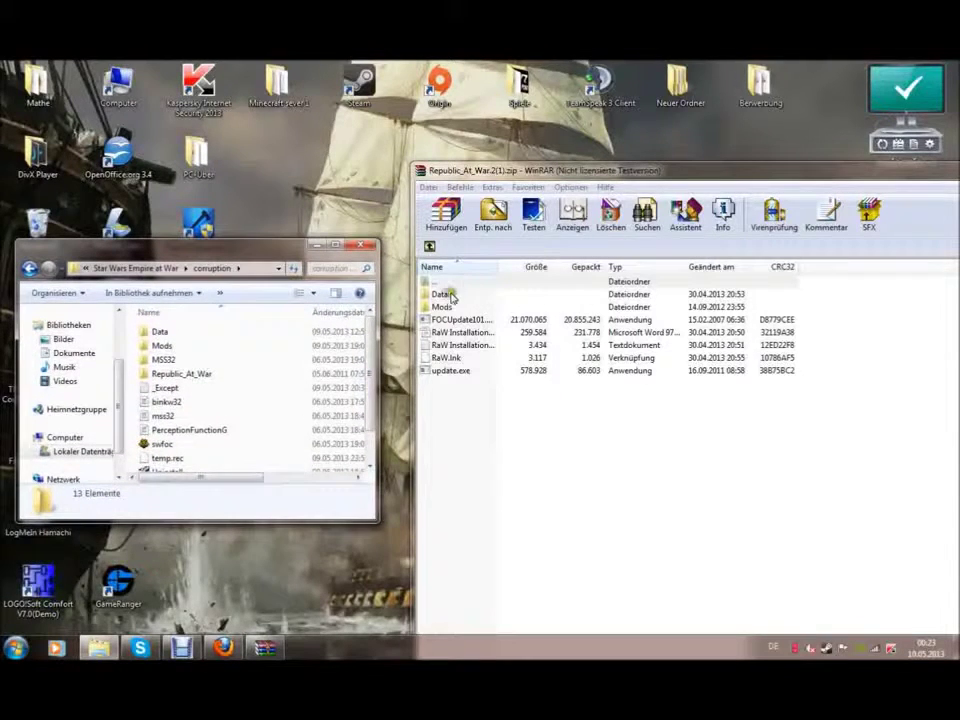
Check where the corruption folder sits inside Star Wars Empire at War and return to its contents
{"action": "left_click_drag", "start_coordinate": [484, 300], "coordinate": [259, 265]}
{"action": "left_click", "coordinate": [68, 288]}
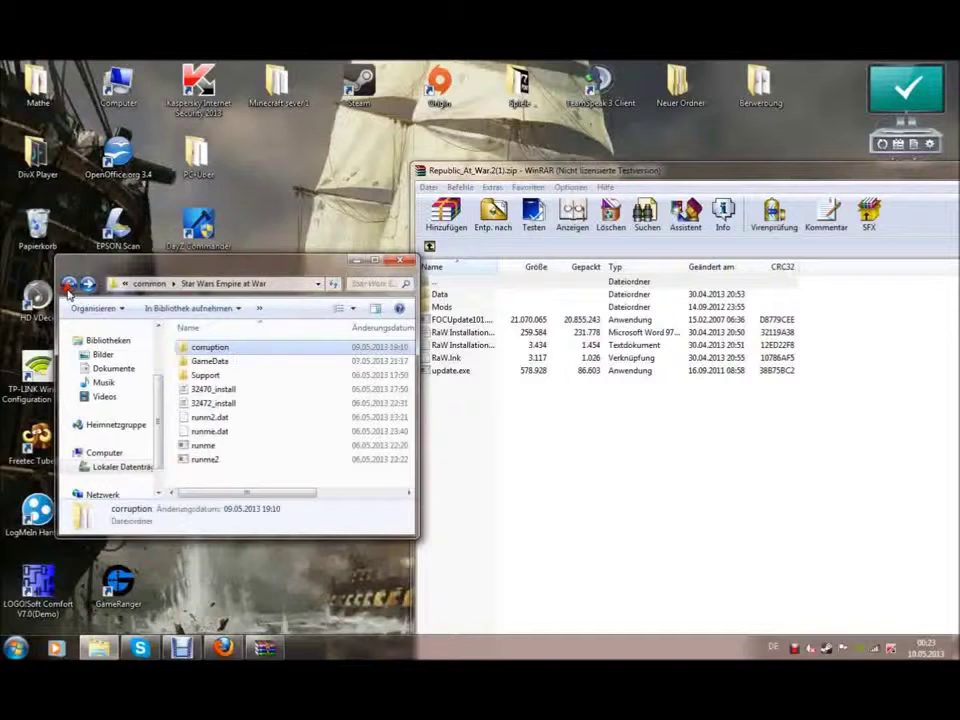
{"action": "left_click", "coordinate": [212, 346]}
{"action": "left_click", "coordinate": [90, 284]}
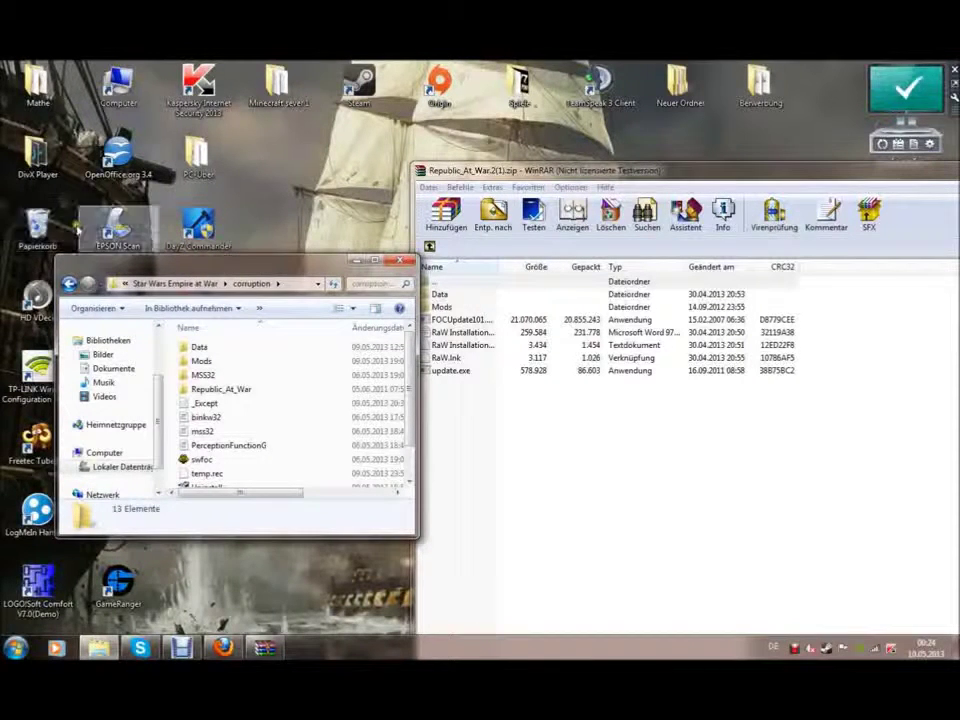
Close the Republic_At_War.2(1) archive and reposition the corruption folder window on the desktop
{"action": "left_click_drag", "start_coordinate": [253, 272], "coordinate": [274, 255]}
{"action": "left_click_drag", "start_coordinate": [521, 177], "coordinate": [551, 172]}
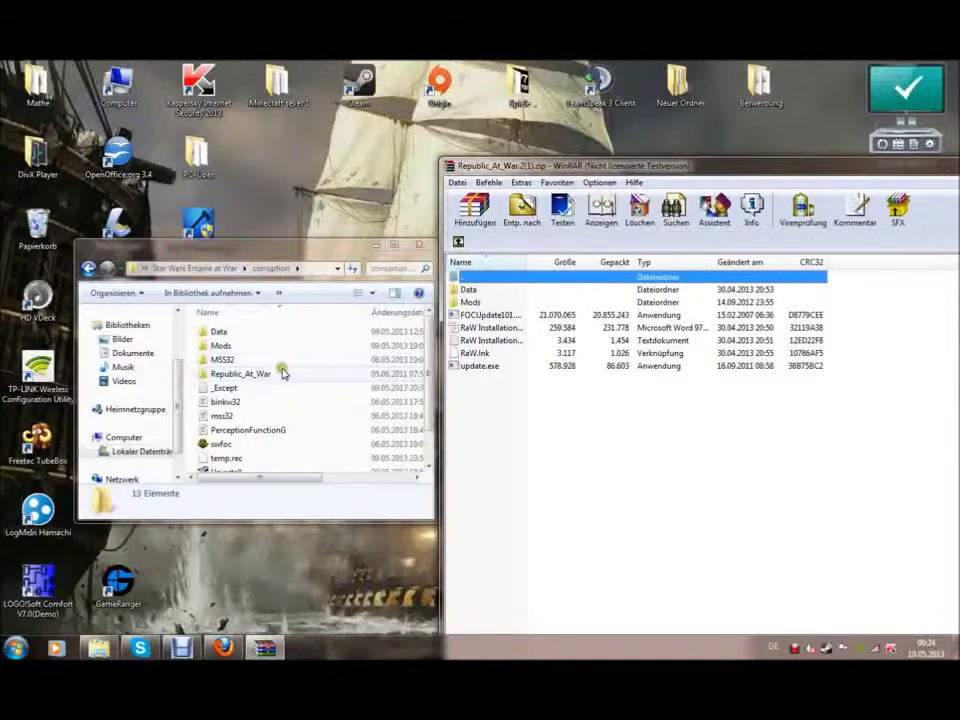
{"action": "double_click", "coordinate": [563, 172]}
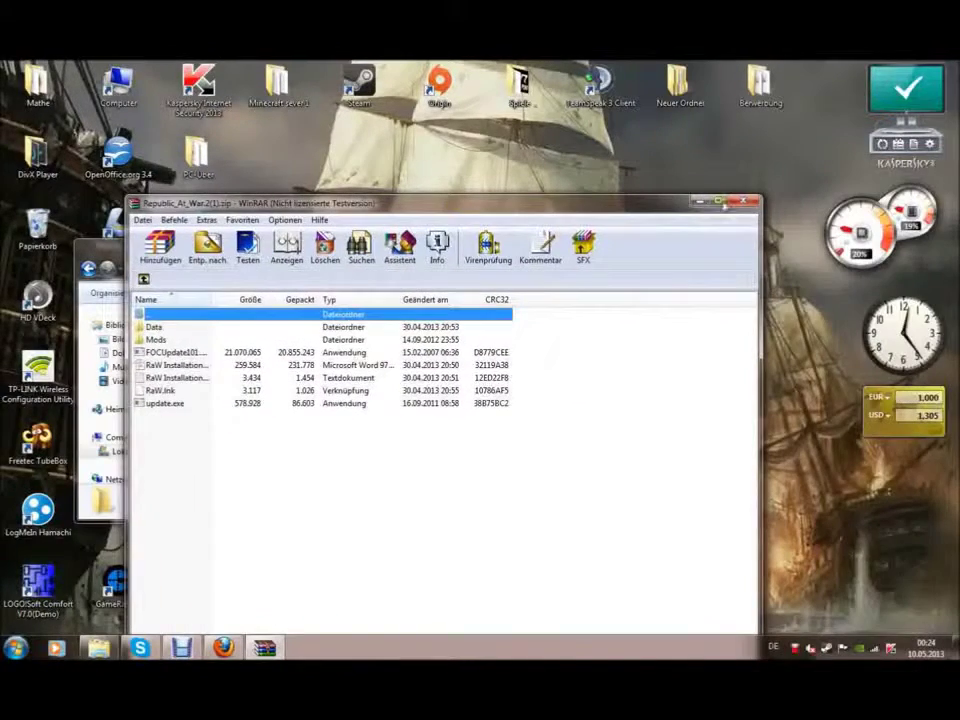
{"action": "left_click", "coordinate": [749, 203]}
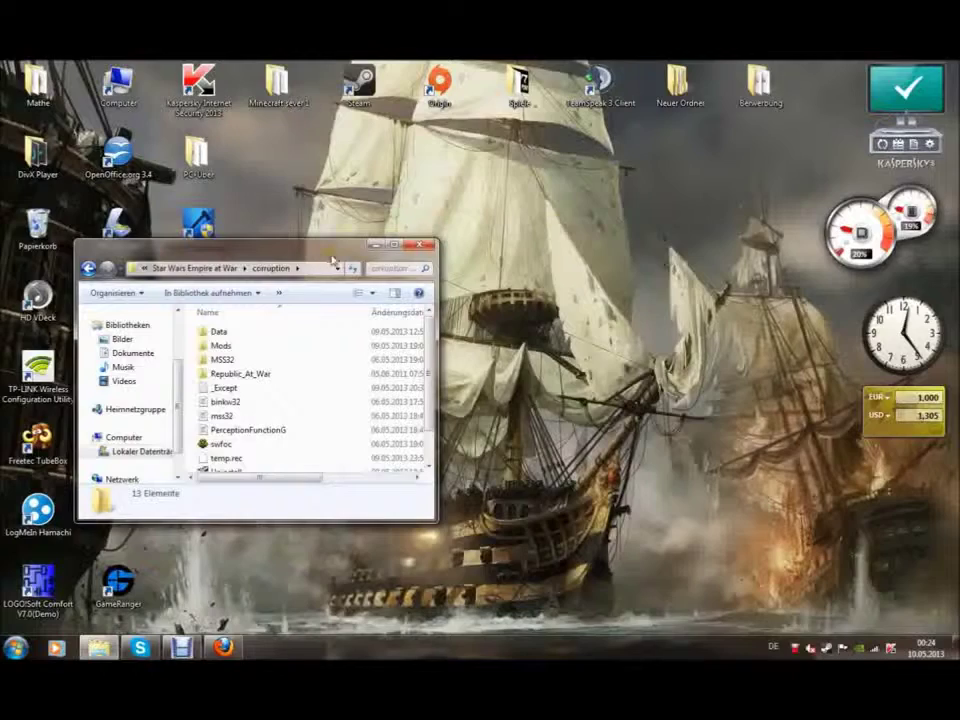
{"action": "left_click_drag", "start_coordinate": [350, 252], "coordinate": [724, 150]}
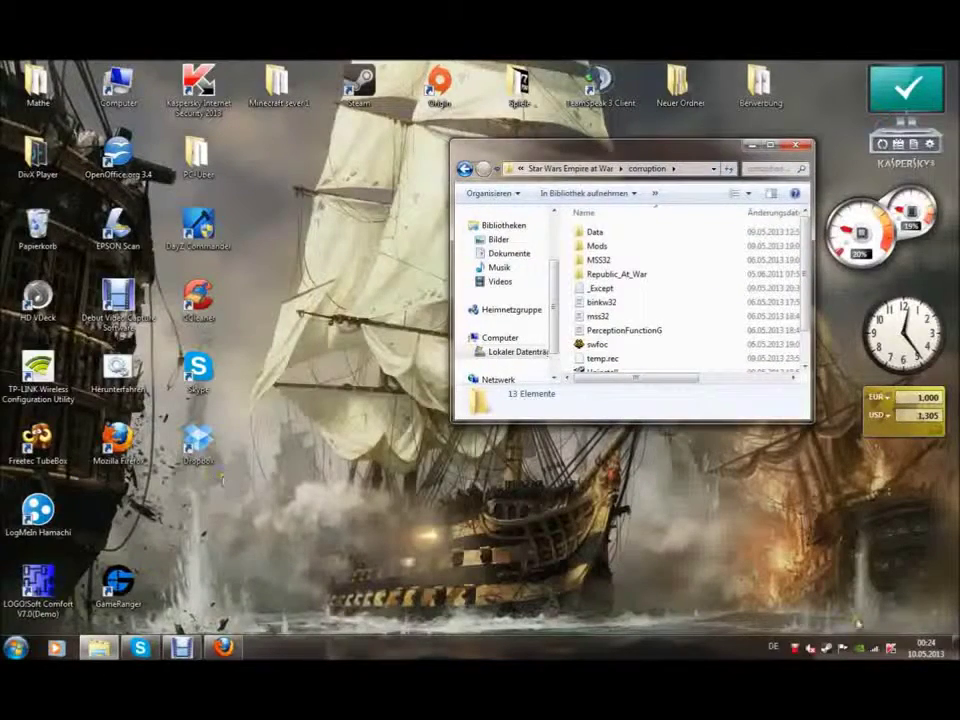
Switch to Steam and open the launch options of Star Wars: Empire at War Gold from its properties
{"action": "double_click", "coordinate": [826, 646]}
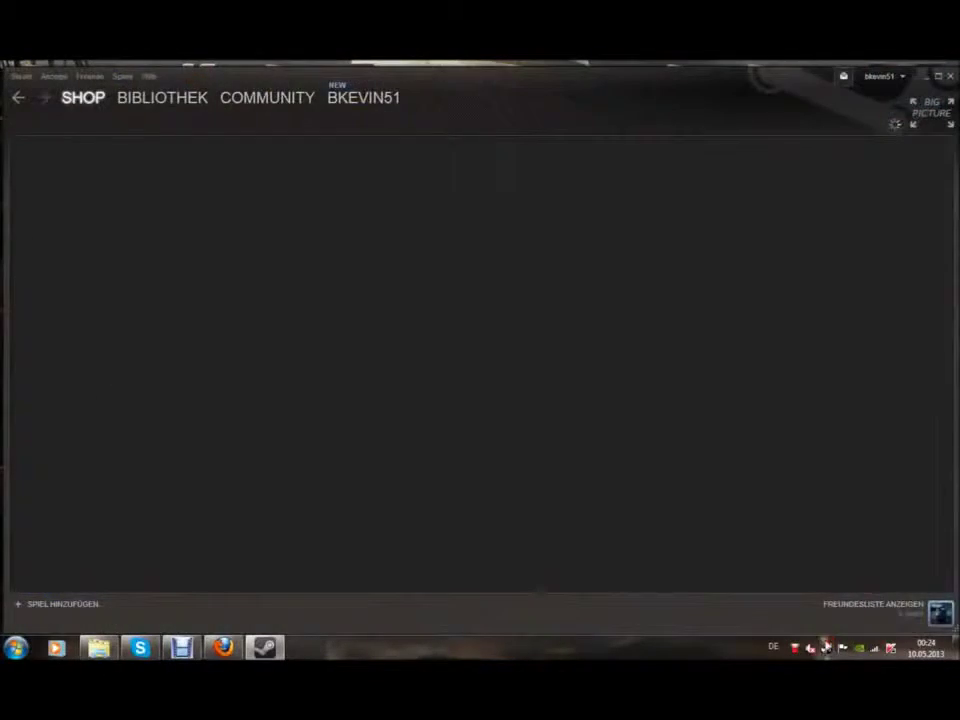
{"action": "left_click", "coordinate": [170, 100]}
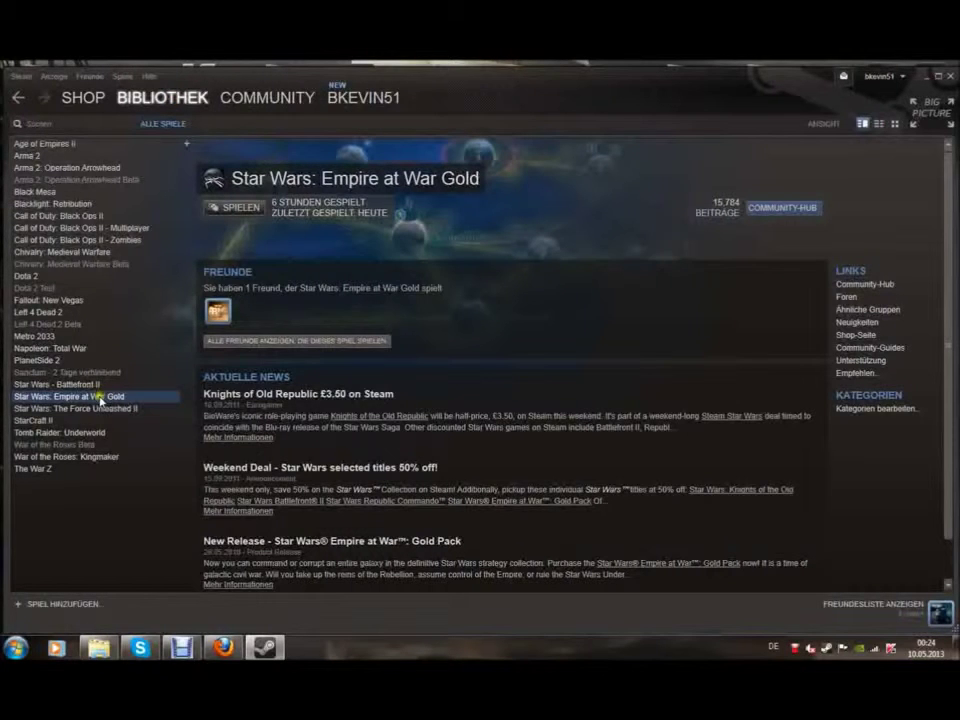
{"action": "right_click", "coordinate": [100, 400]}
{"action": "left_click", "coordinate": [120, 597]}
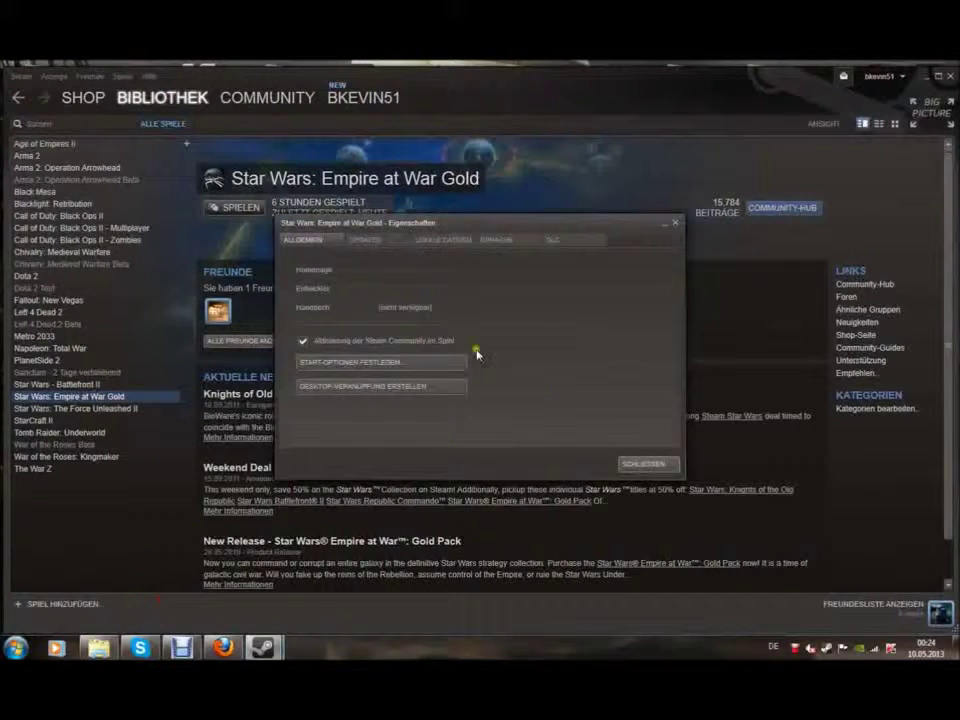
{"action": "left_click", "coordinate": [400, 360]}
Examine the launch option line sweaw MODPATH=Mods\Republic_At_War, close the game's dialogs without changes, and minimise Steam
{"action": "left_click_drag", "start_coordinate": [547, 351], "coordinate": [403, 368]}
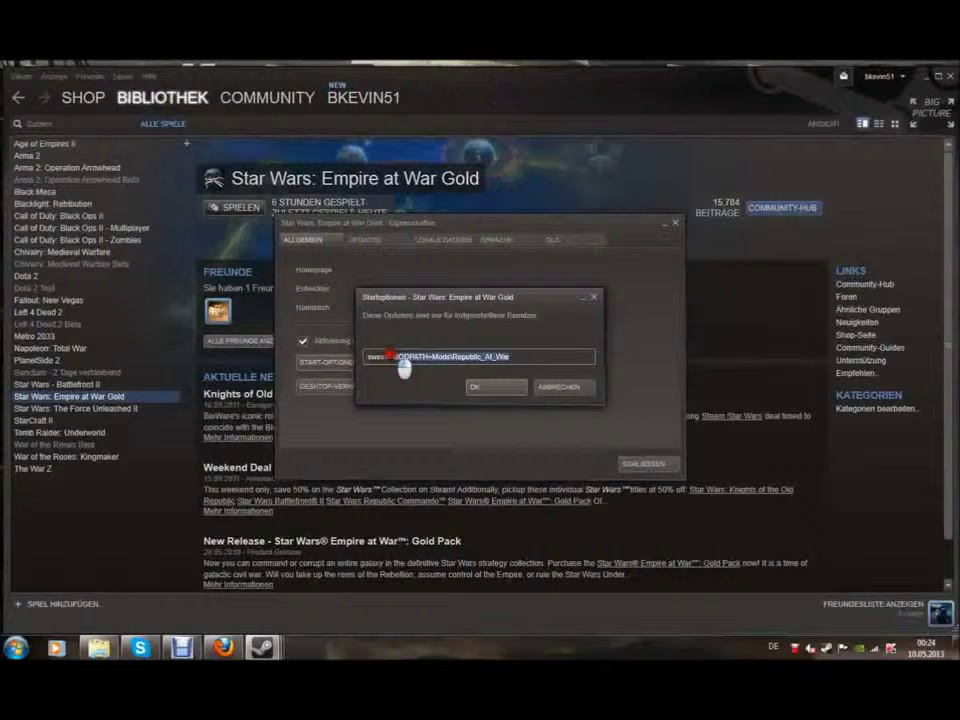
{"action": "left_click", "coordinate": [366, 358]}
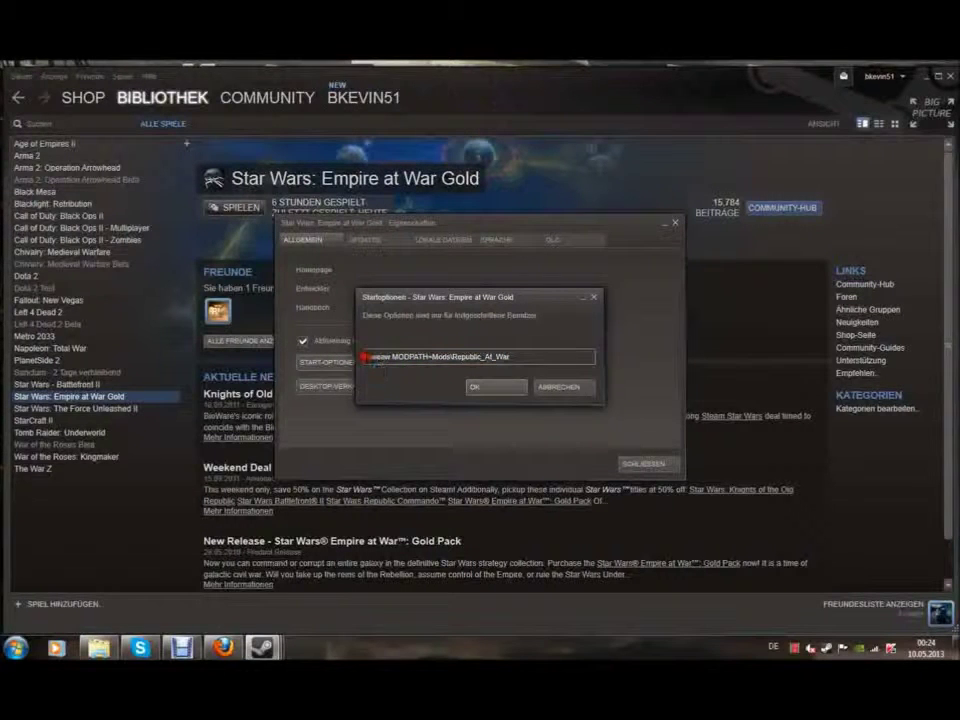
{"action": "left_click", "coordinate": [595, 298]}
{"action": "left_click", "coordinate": [676, 223]}
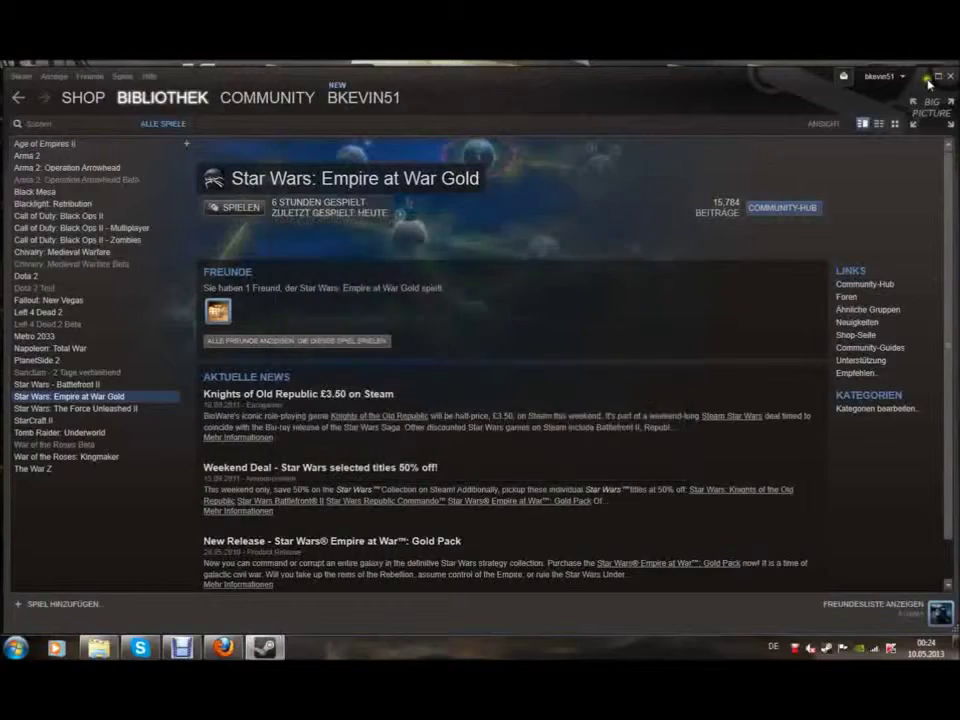
{"action": "left_click", "coordinate": [926, 77]}
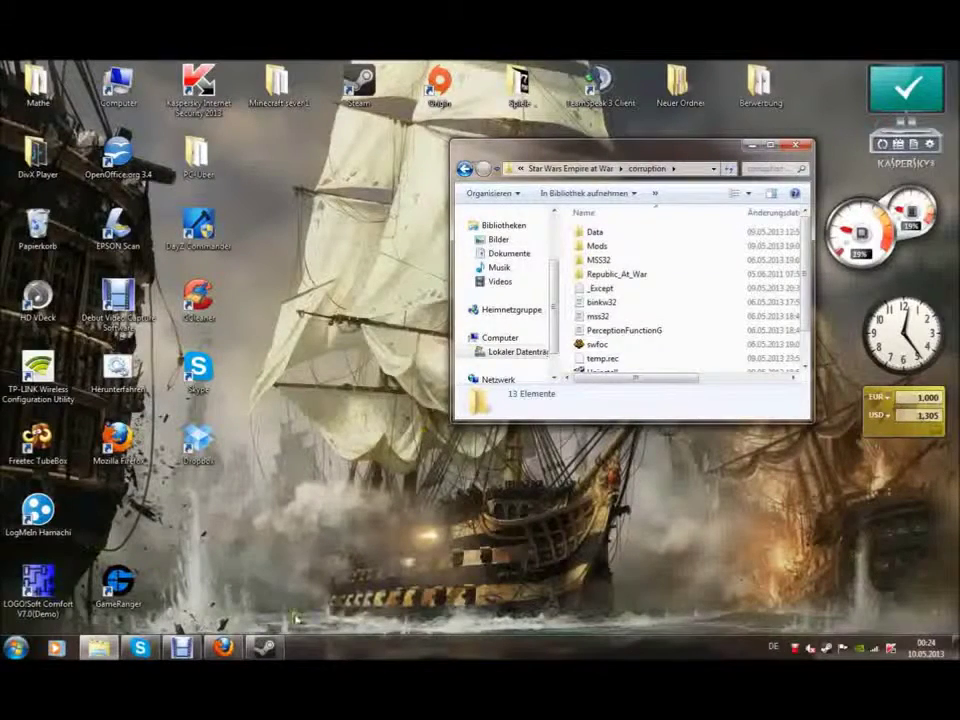
{"action": "left_click", "coordinate": [266, 647]}
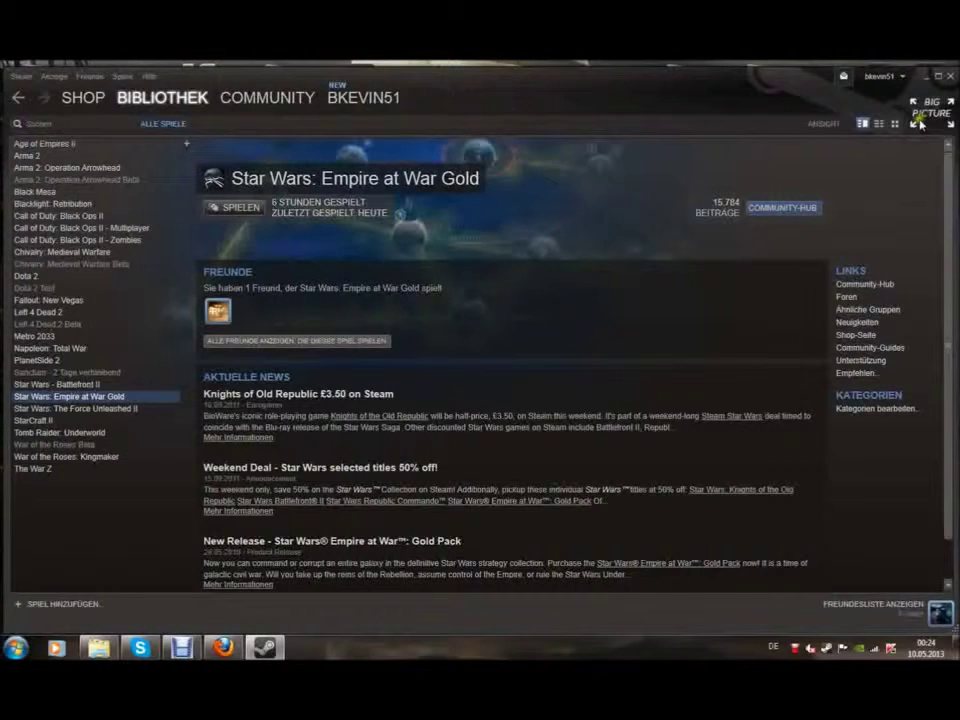
{"action": "left_click", "coordinate": [926, 77]}
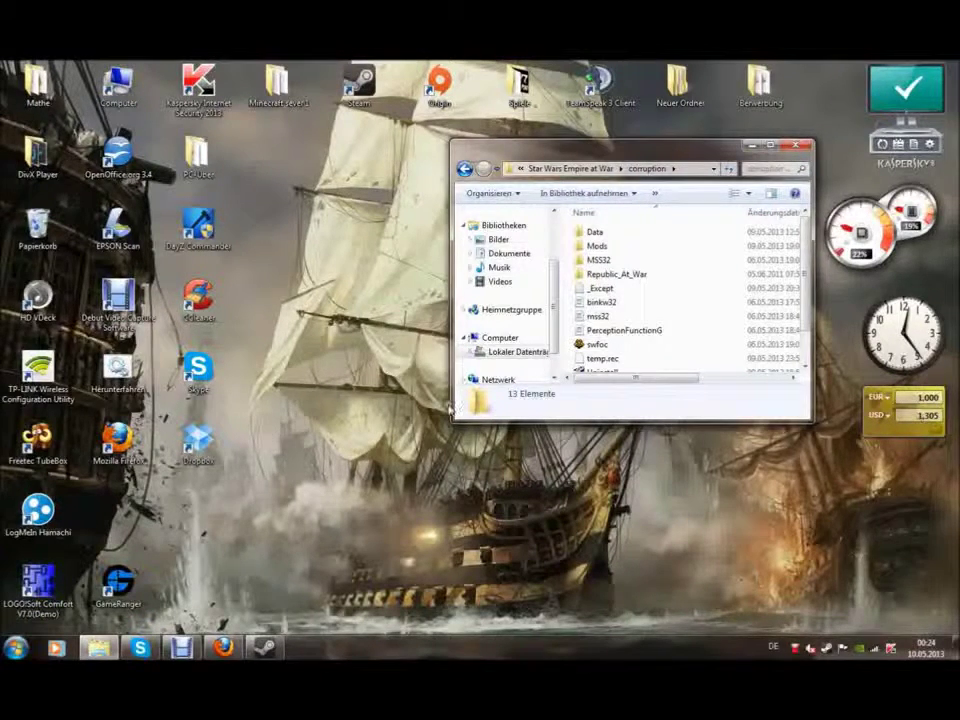
Close the corruption folder and open the Republic_At_War_RC1_1_Deutsch archive from Neuer Ordner, dismissing the licence reminder
{"action": "left_click", "coordinate": [797, 145]}
{"action": "double_click", "coordinate": [692, 104]}
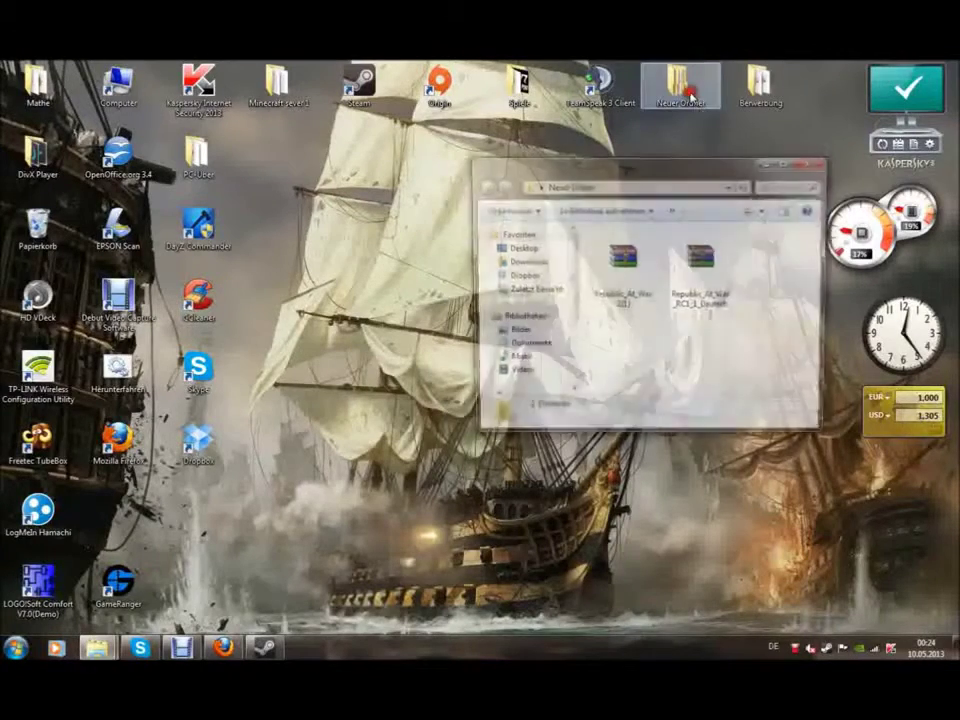
{"action": "double_click", "coordinate": [703, 257]}
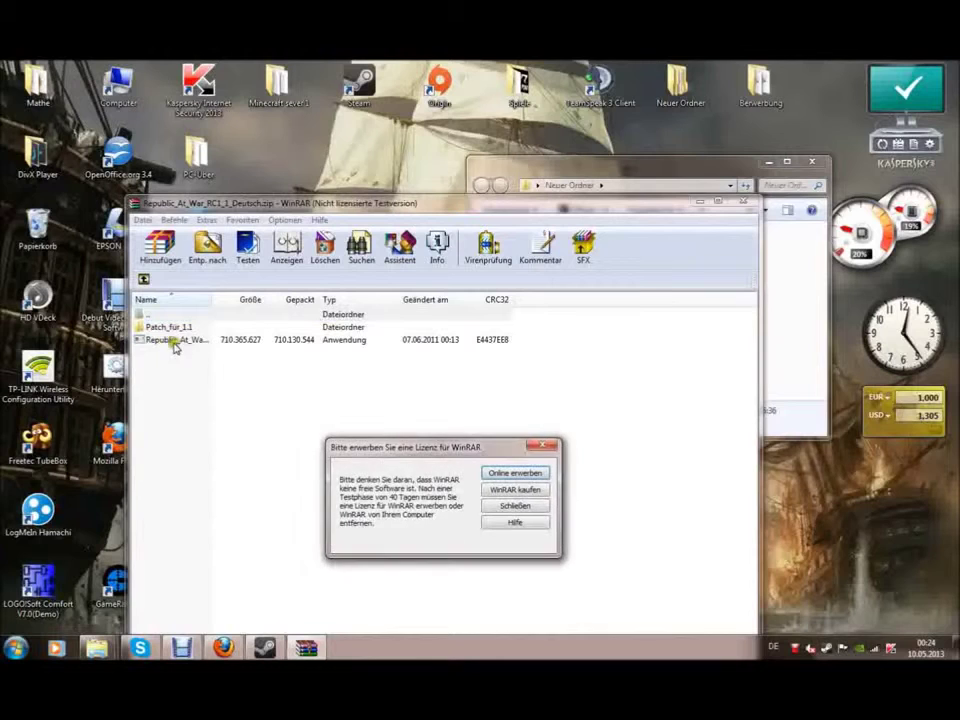
{"action": "key", "text": "Escape"}
Select the Republic_At_War application inside the German archive and minimise the archive window
{"action": "left_click_drag", "start_coordinate": [150, 340], "coordinate": [227, 333]}
{"action": "left_click_drag", "start_coordinate": [407, 355], "coordinate": [700, 201]}
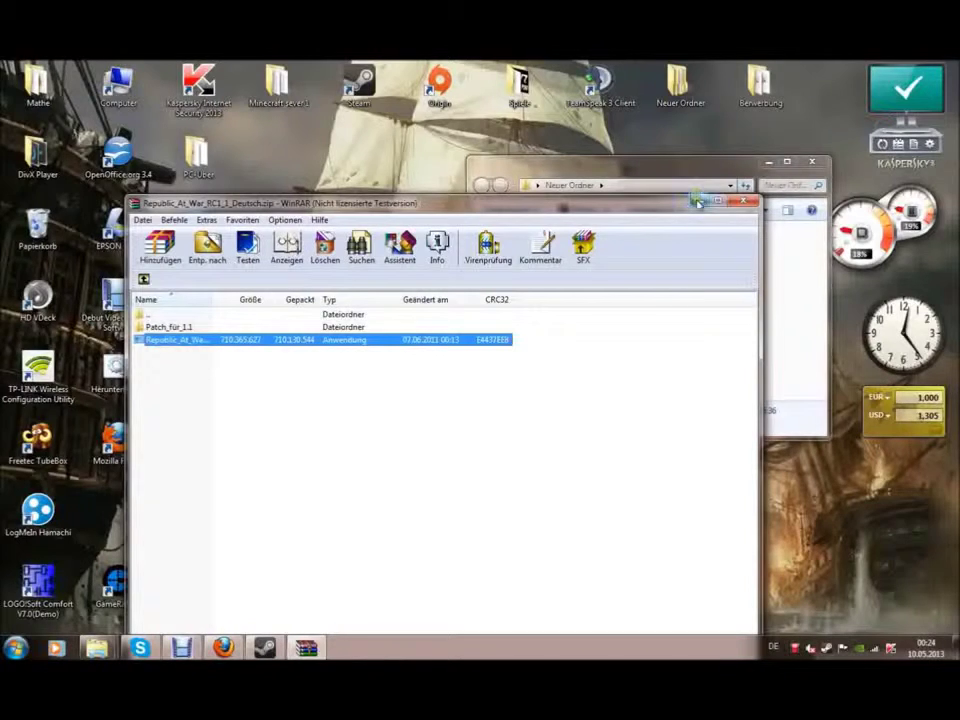
{"action": "left_click", "coordinate": [700, 203]}
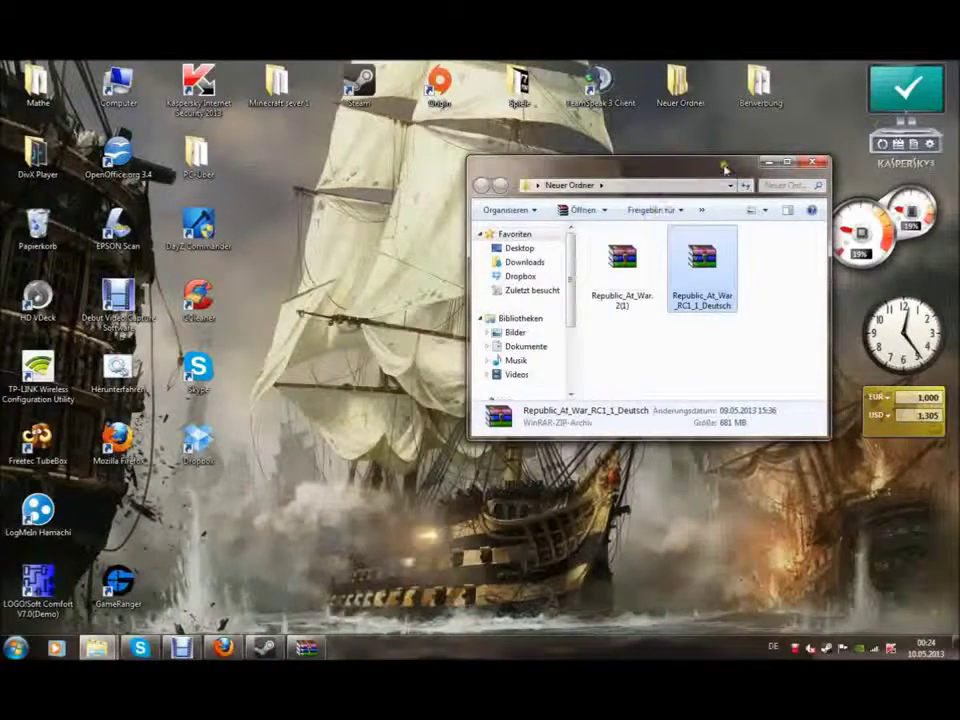
Bring up the corruption folder of Star Wars Empire at War, copy its full path, and minimise the folder
{"action": "mouse_move", "coordinate": [172, 643]}
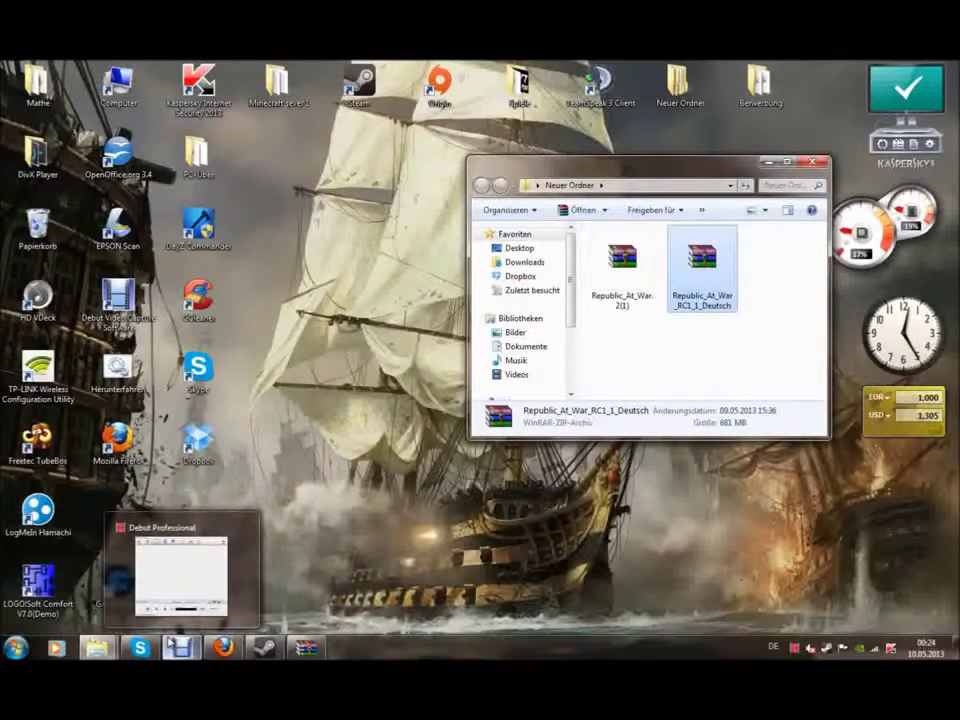
{"action": "left_click", "coordinate": [97, 647]}
{"action": "left_click", "coordinate": [100, 543]}
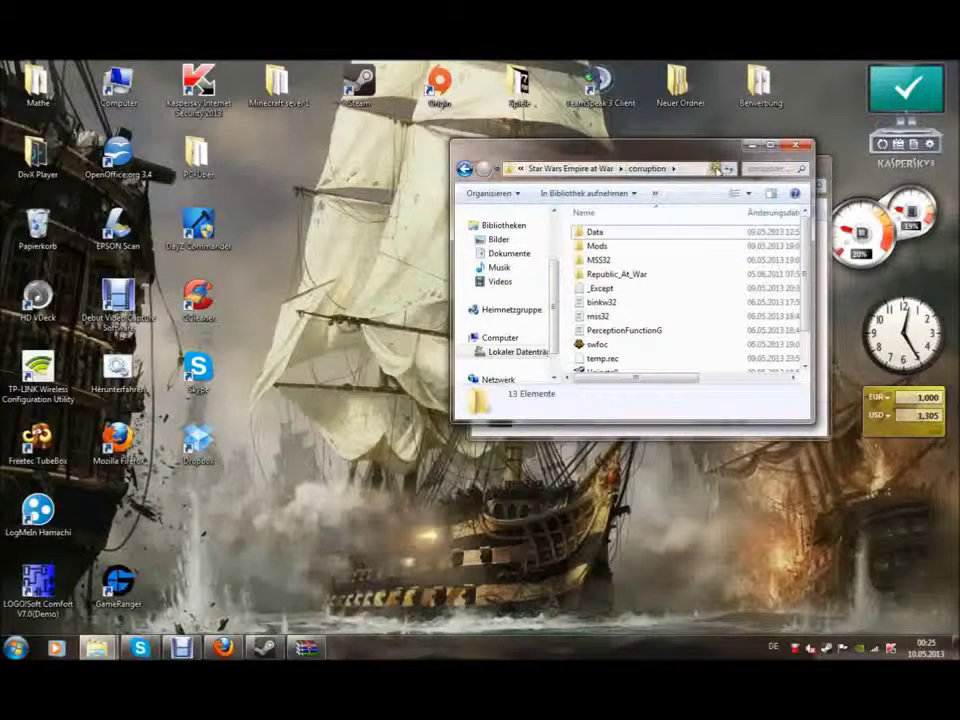
{"action": "left_click", "coordinate": [697, 168]}
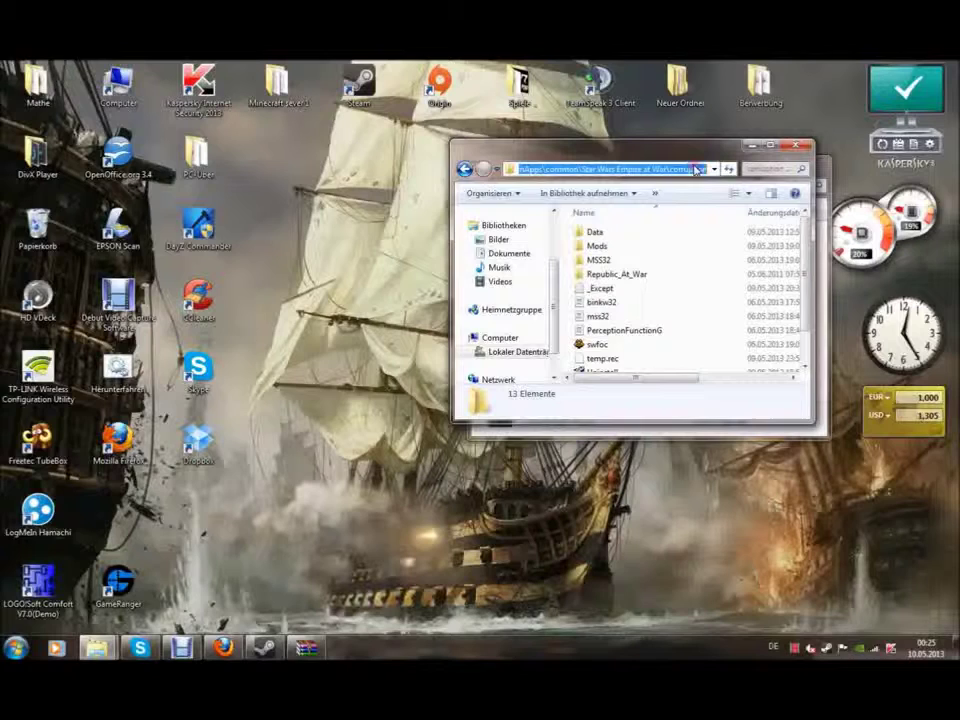
{"action": "right_click", "coordinate": [621, 172]}
{"action": "left_click", "coordinate": [652, 214]}
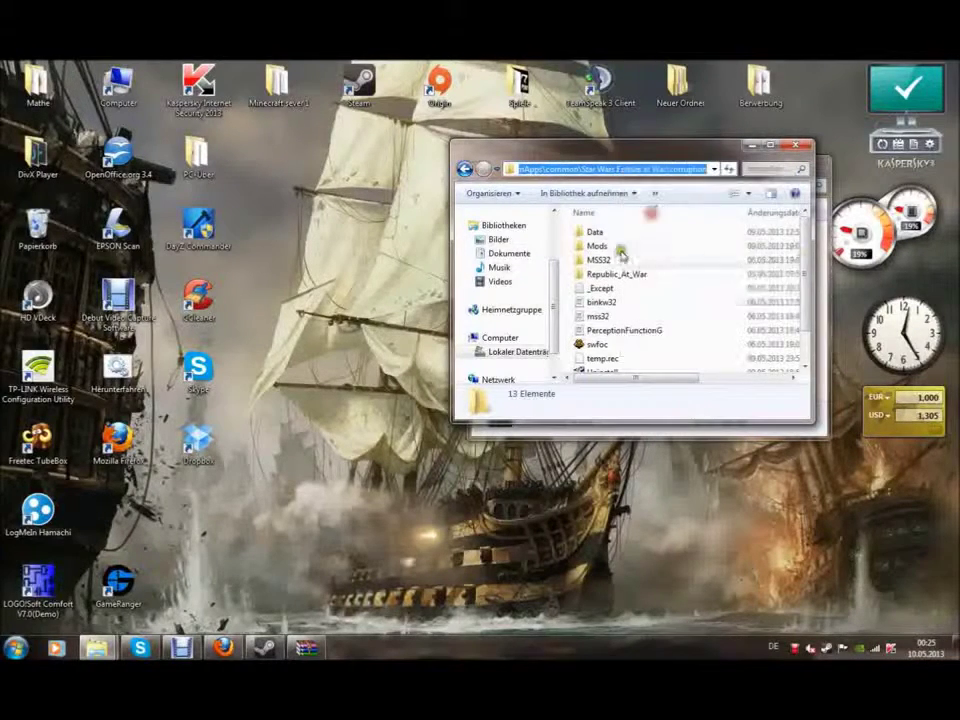
{"action": "right_click", "coordinate": [658, 170]}
{"action": "left_click", "coordinate": [688, 197]}
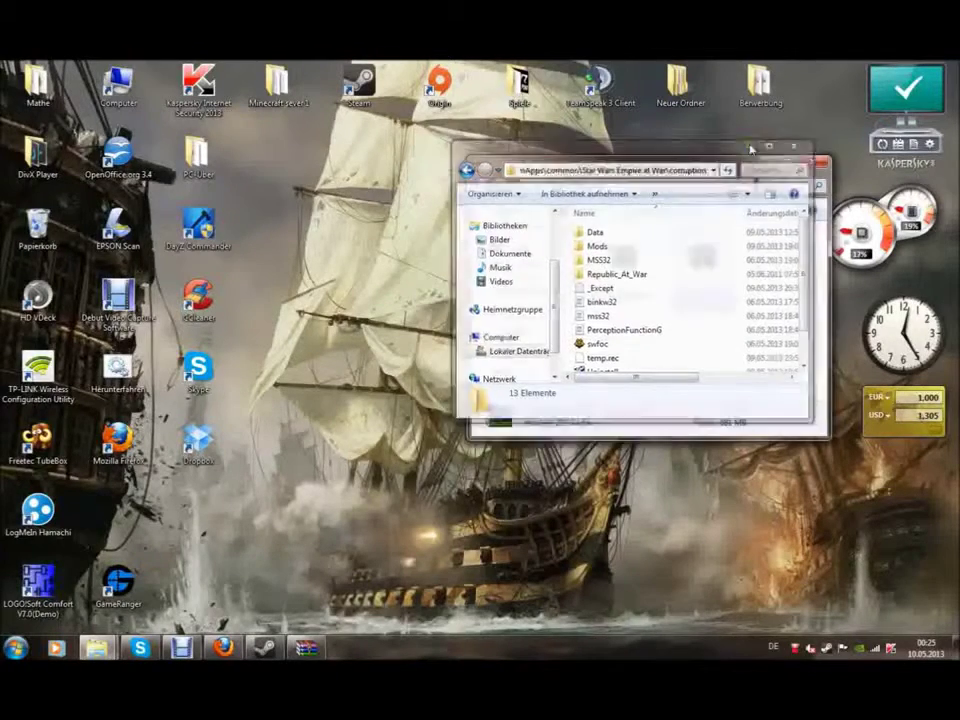
{"action": "left_click", "coordinate": [756, 146]}
Open the Republic_At_War_RC1_1_Deutsch archive again, dismiss the licence reminder, and enter its Patch_für_1.1 folder
{"action": "double_click", "coordinate": [703, 258]}
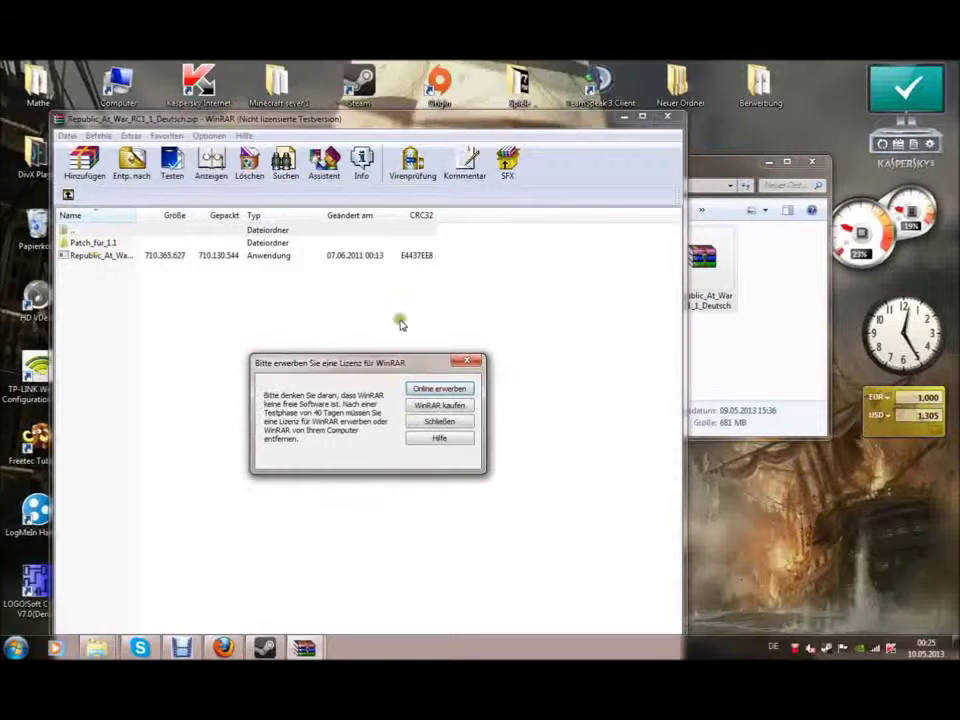
{"action": "left_click", "coordinate": [465, 358]}
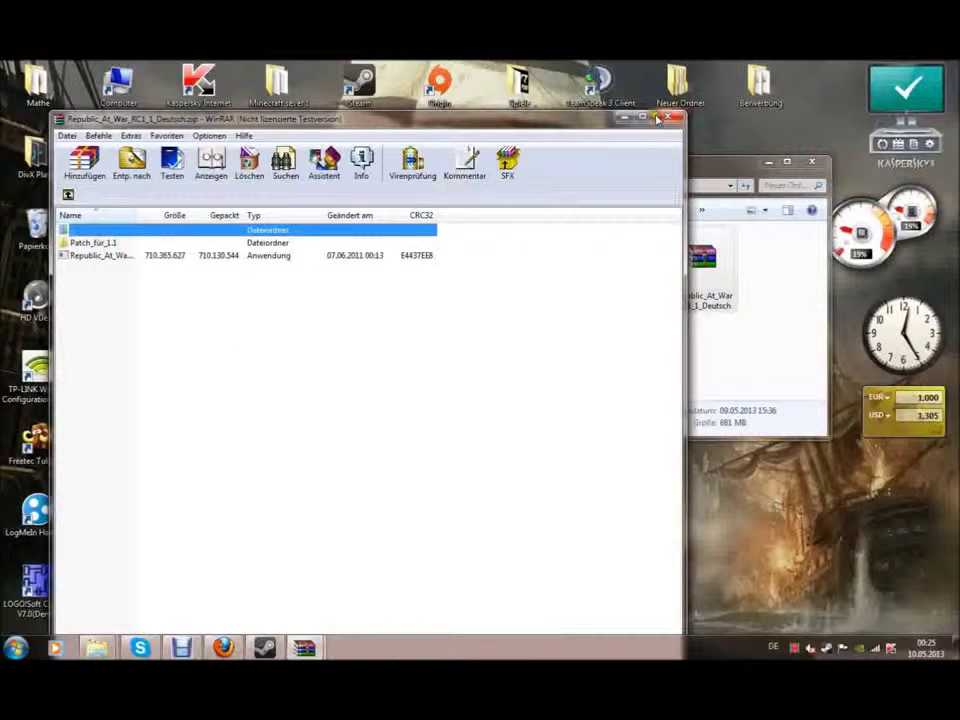
{"action": "double_click", "coordinate": [80, 243]}
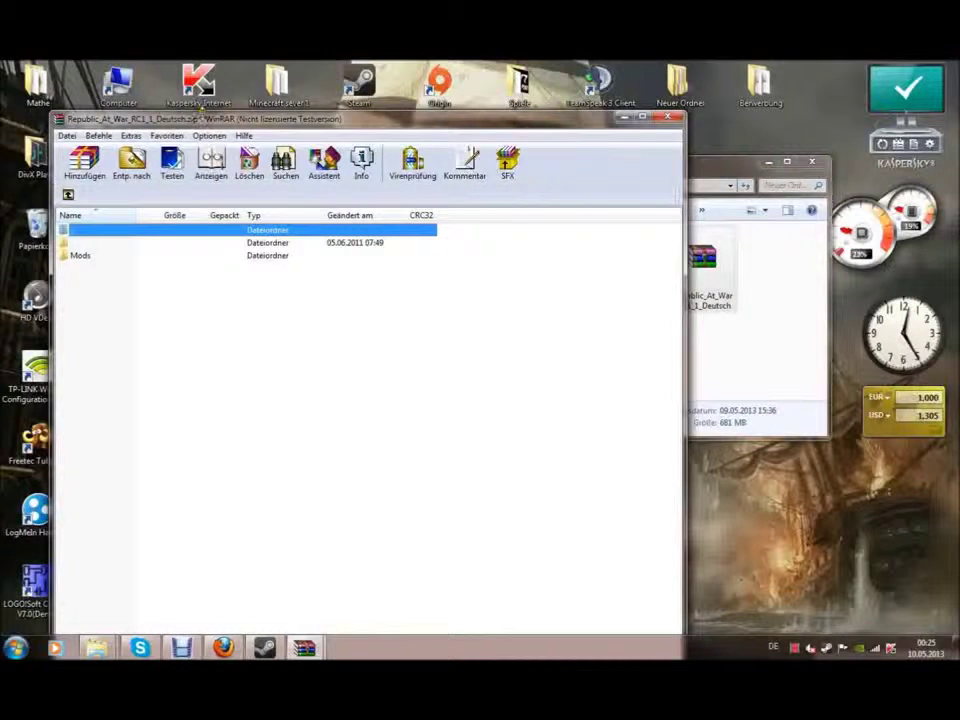
Arrange the archive beside the game's corruption folder and select the patch's Mods folder without extracting it
{"action": "left_click_drag", "start_coordinate": [200, 119], "coordinate": [500, 143]}
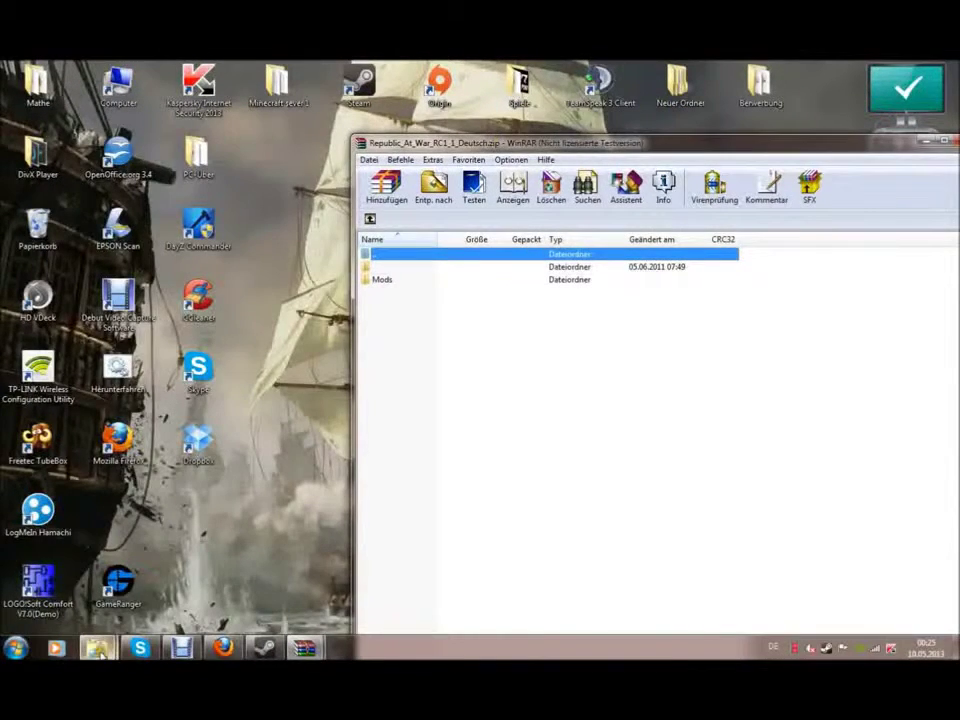
{"action": "mouse_move", "coordinate": [96, 646]}
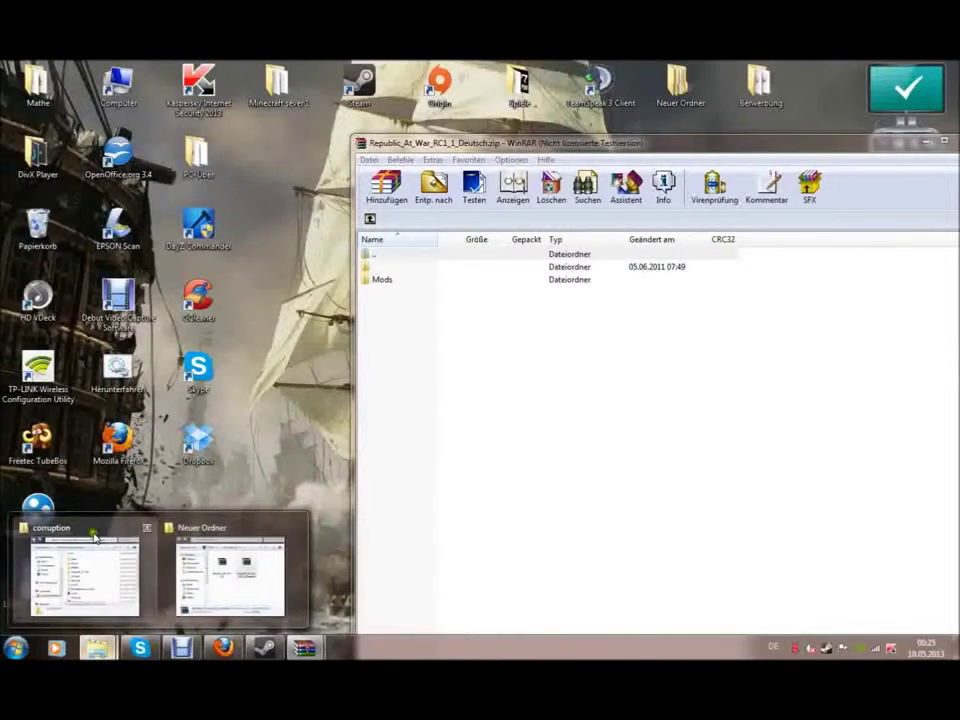
{"action": "left_click", "coordinate": [80, 575]}
{"action": "left_click_drag", "start_coordinate": [611, 162], "coordinate": [104, 102]}
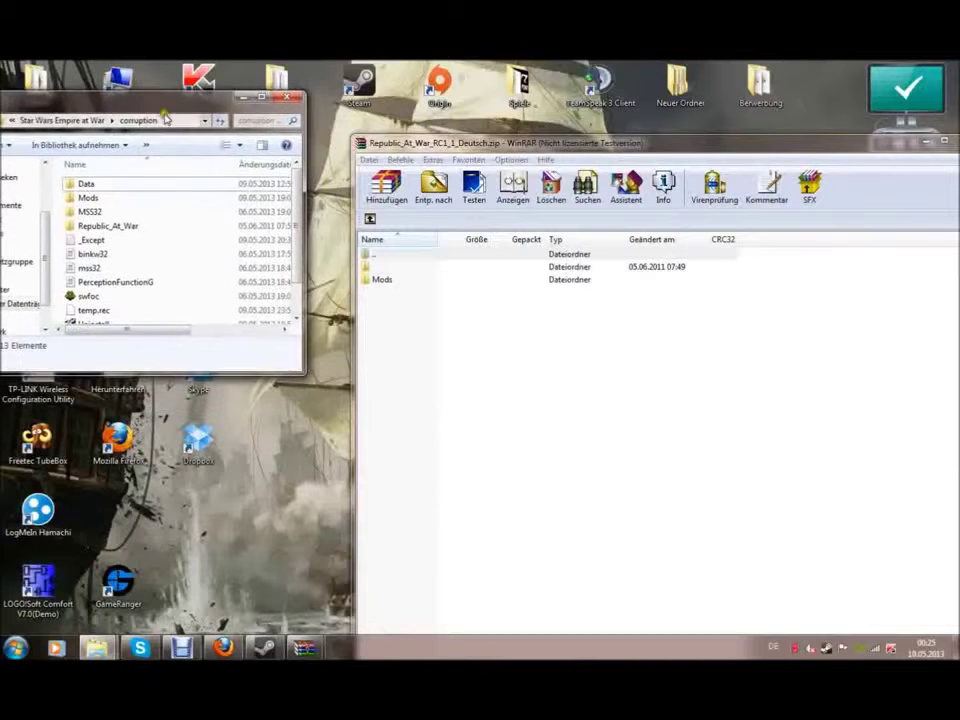
{"action": "left_click_drag", "start_coordinate": [405, 285], "coordinate": [465, 339]}
{"action": "left_click_drag", "start_coordinate": [904, 146], "coordinate": [690, 152]}
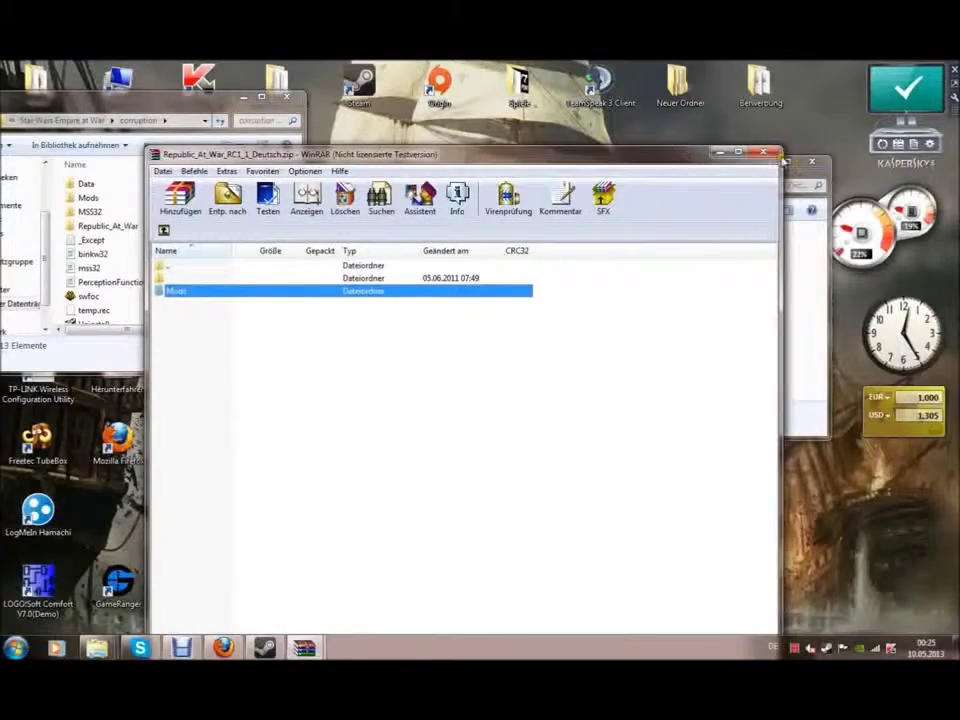
Close the German archive, the corruption folder and Neuer Ordner
{"action": "key", "text": "alt+F4"}
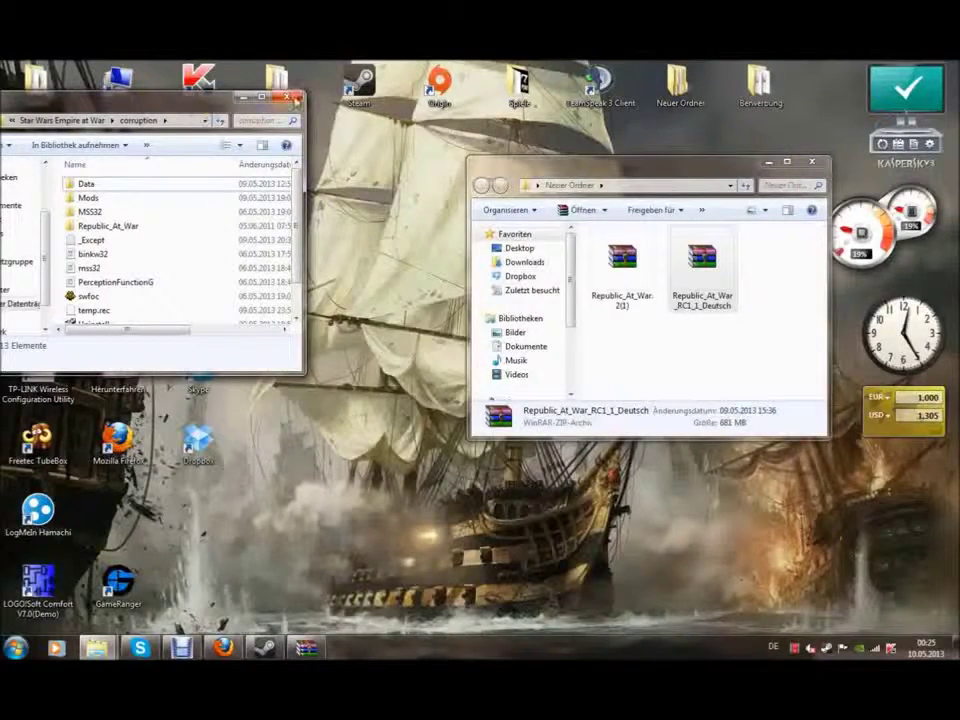
{"action": "key", "text": "alt+F4"}
{"action": "left_click", "coordinate": [814, 162]}
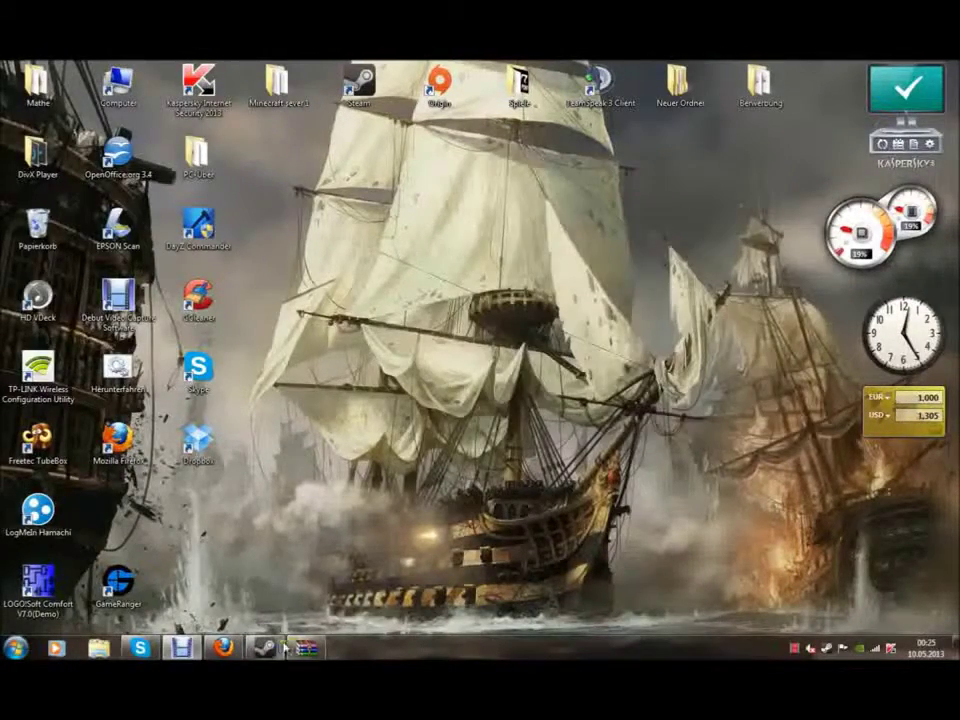
Switch to Steam and view the properties of Star Wars: Empire at War Gold, closing them without changes
{"action": "left_click", "coordinate": [263, 648]}
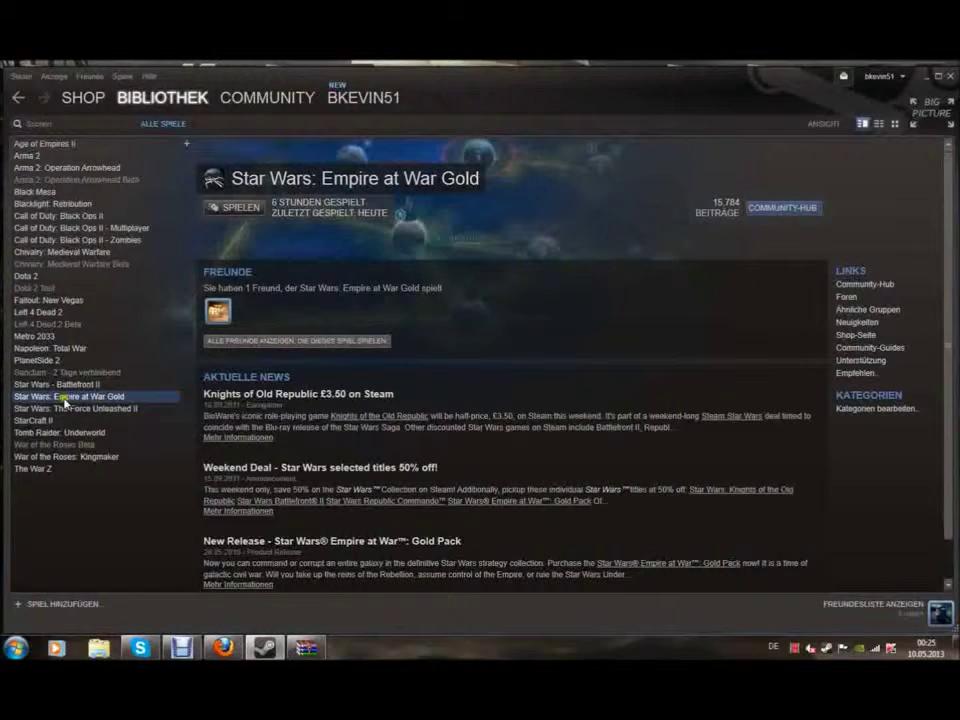
{"action": "right_click", "coordinate": [64, 400]}
{"action": "left_click", "coordinate": [99, 601]}
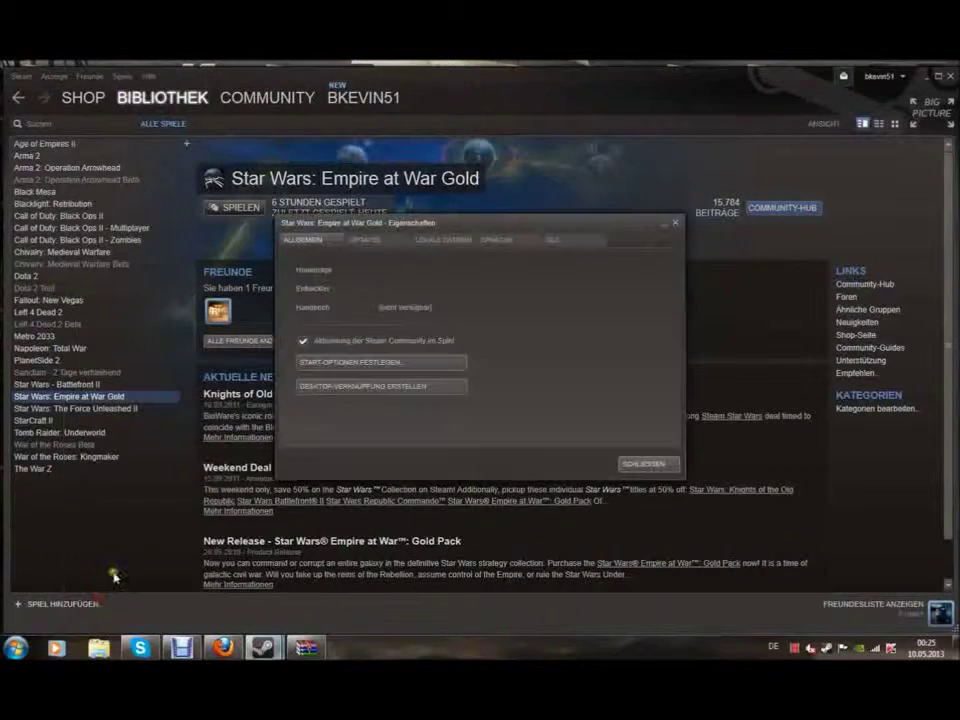
{"action": "left_click", "coordinate": [677, 224]}
Pick Forces of Corruption in the game's start choices, dismiss the dialog without launching, and close the Steam window
{"action": "right_click", "coordinate": [80, 397]}
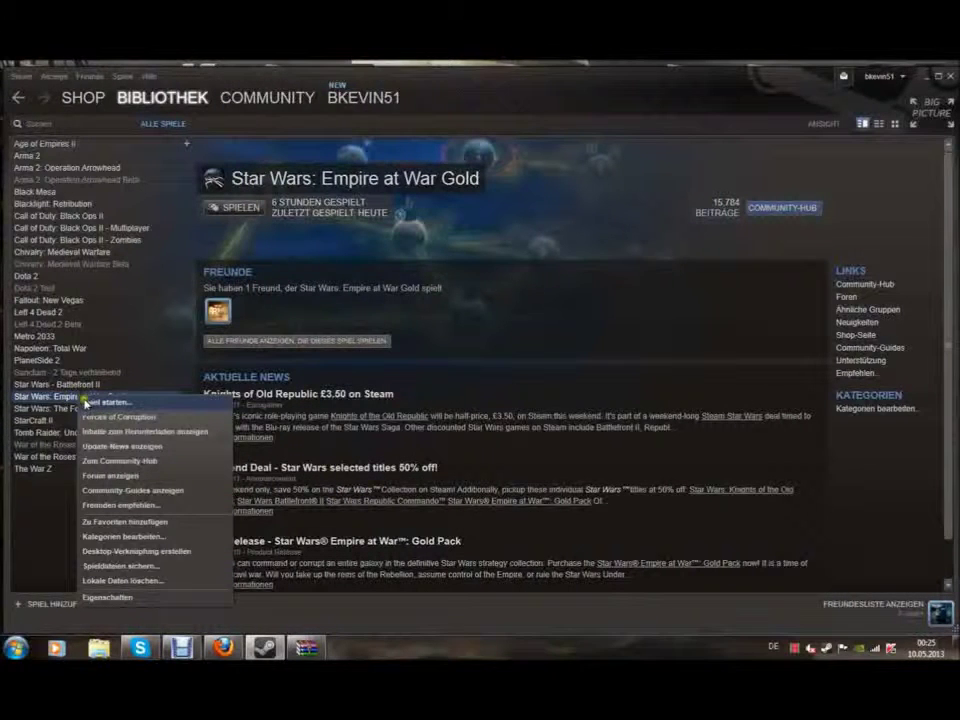
{"action": "left_click", "coordinate": [88, 402]}
{"action": "left_click", "coordinate": [374, 357]}
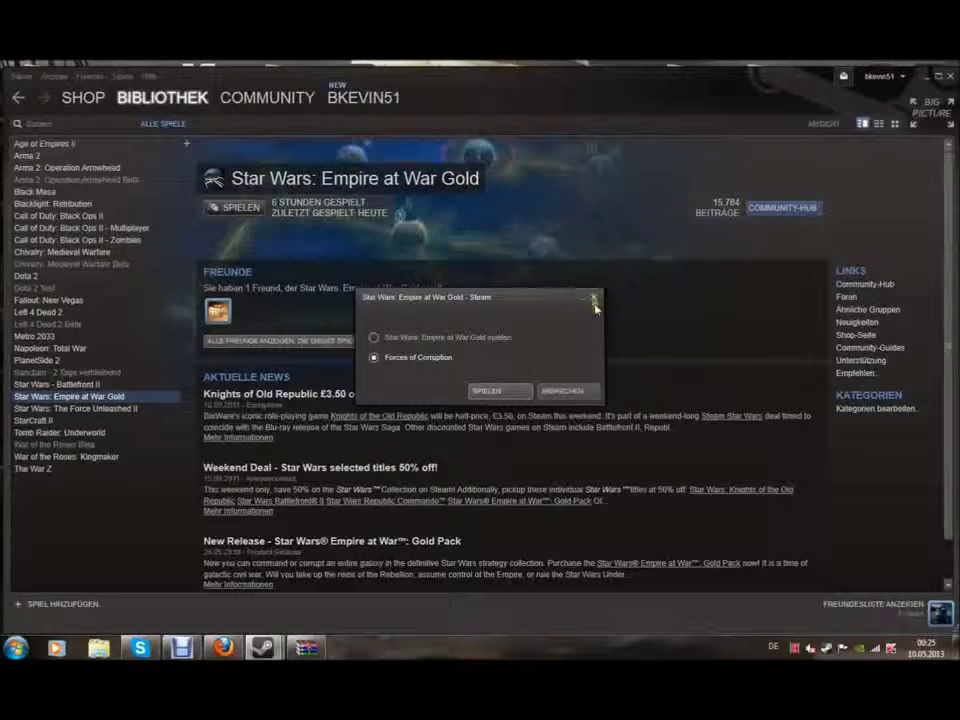
{"action": "left_click", "coordinate": [600, 311]}
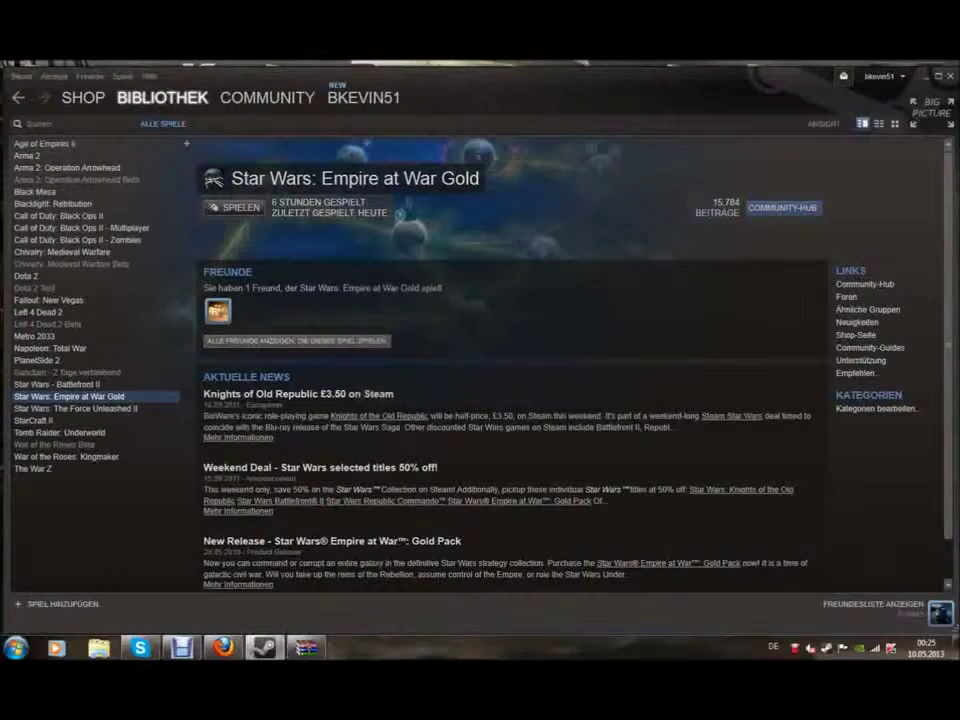
{"action": "left_click", "coordinate": [948, 76]}
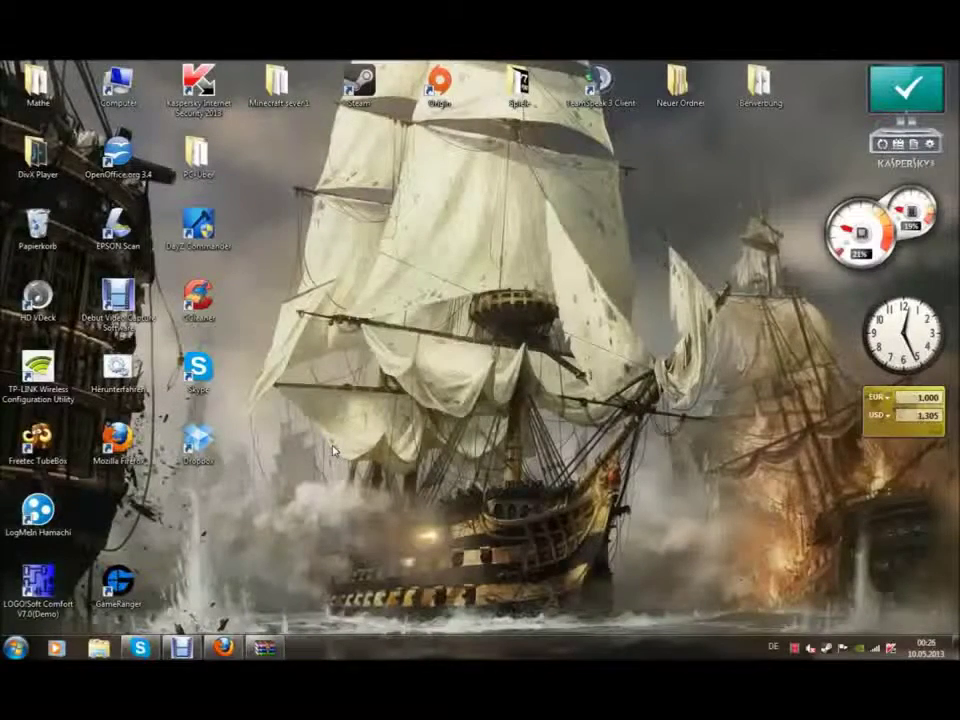